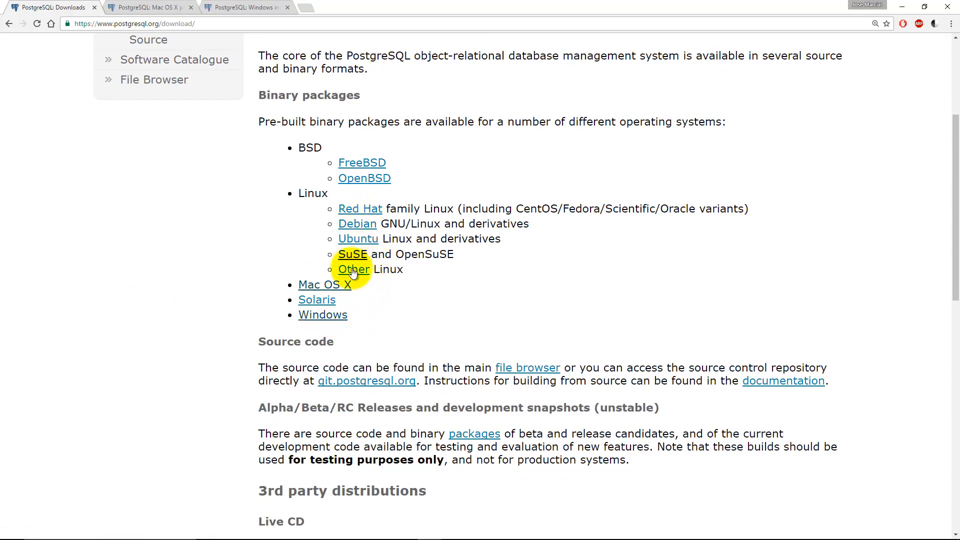
Step: Compare the Mac OS X and Windows installer pages, noting the EnterpriseDB installer heading on each
{"action": "left_click", "coordinate": [172, 10]}
{"action": "scroll", "coordinate": [438, 253], "scroll_direction": "down", "scroll_amount": 1}
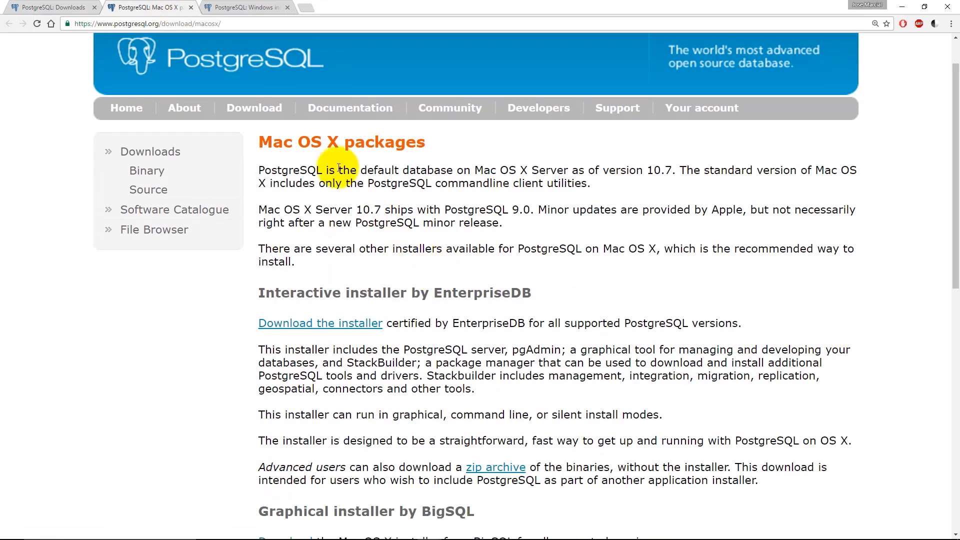
{"action": "left_click", "coordinate": [253, 3]}
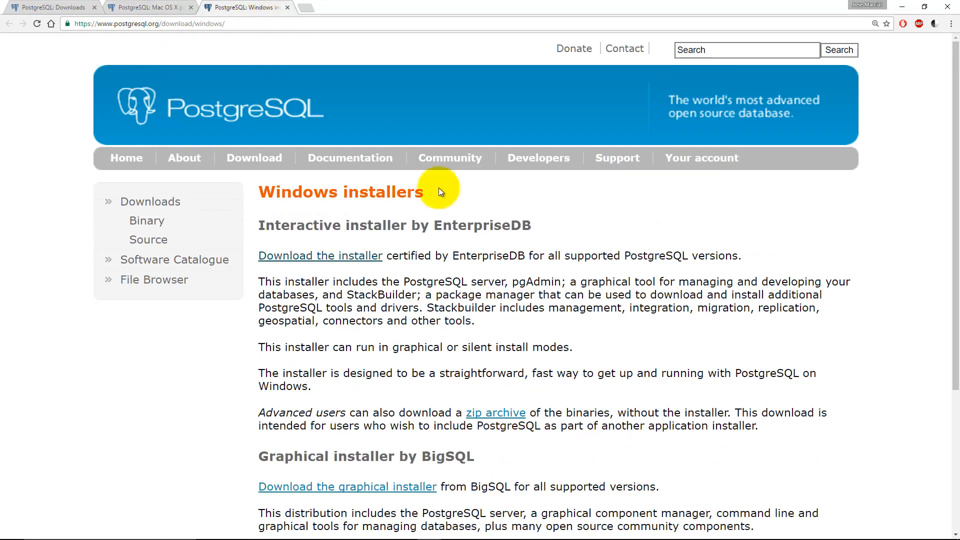
{"action": "scroll", "coordinate": [420, 175], "scroll_direction": "down", "scroll_amount": 1}
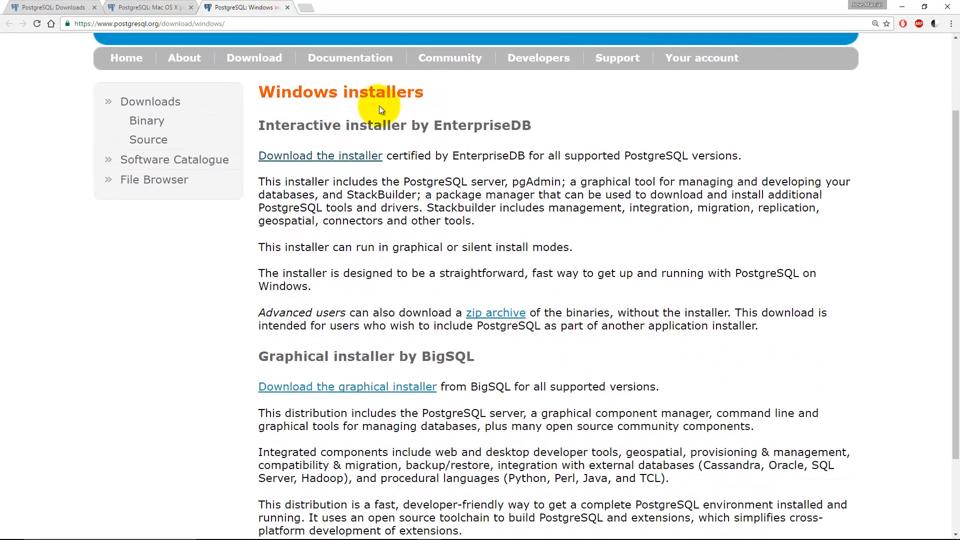
{"action": "left_click_drag", "start_coordinate": [442, 126], "coordinate": [529, 126]}
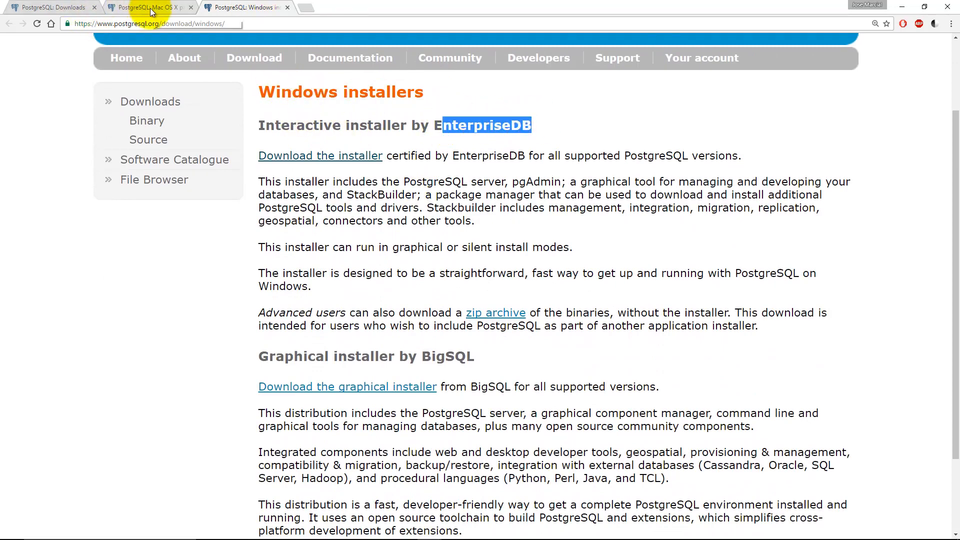
{"action": "left_click", "coordinate": [133, 8]}
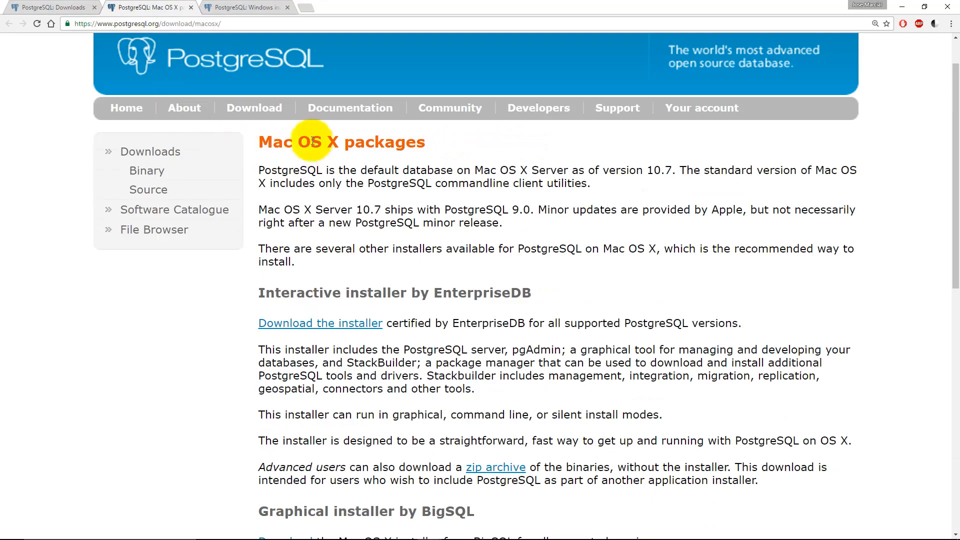
{"action": "scroll", "coordinate": [405, 150], "scroll_direction": "down", "scroll_amount": 2}
{"action": "left_click_drag", "start_coordinate": [421, 192], "coordinate": [537, 194]}
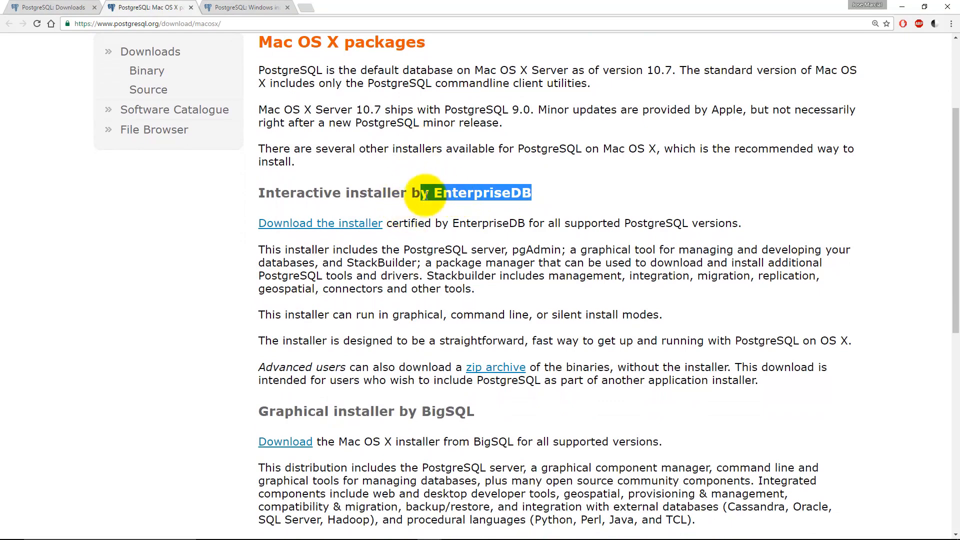
{"action": "left_click", "coordinate": [510, 224]}
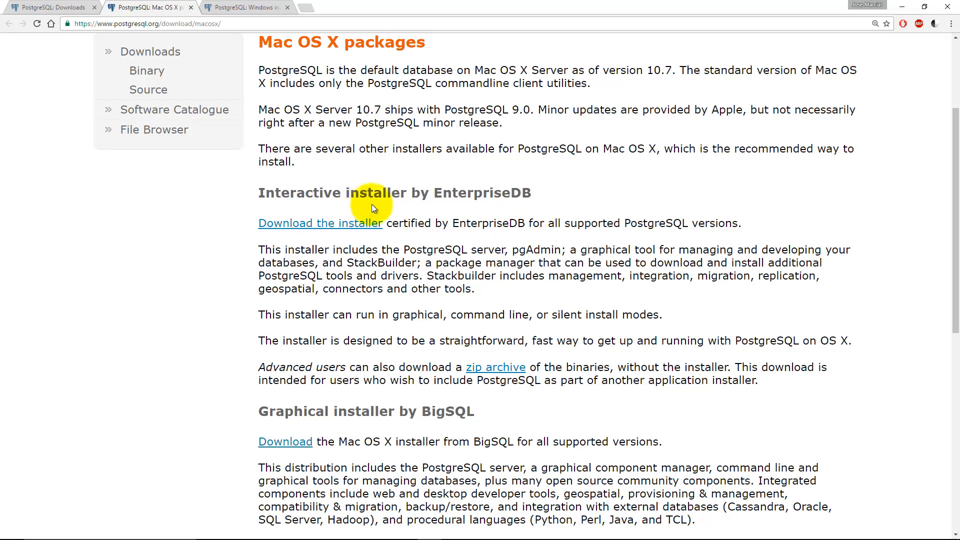
Step: Recheck the EnterpriseDB and BigSQL installer options on the Windows installers page
{"action": "left_click_drag", "start_coordinate": [434, 193], "coordinate": [532, 193]}
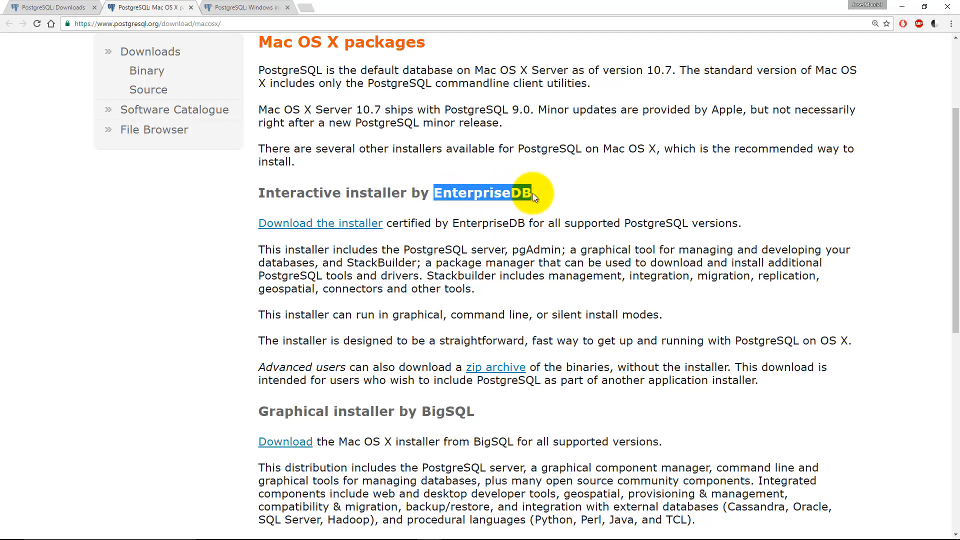
{"action": "left_click", "coordinate": [264, 9]}
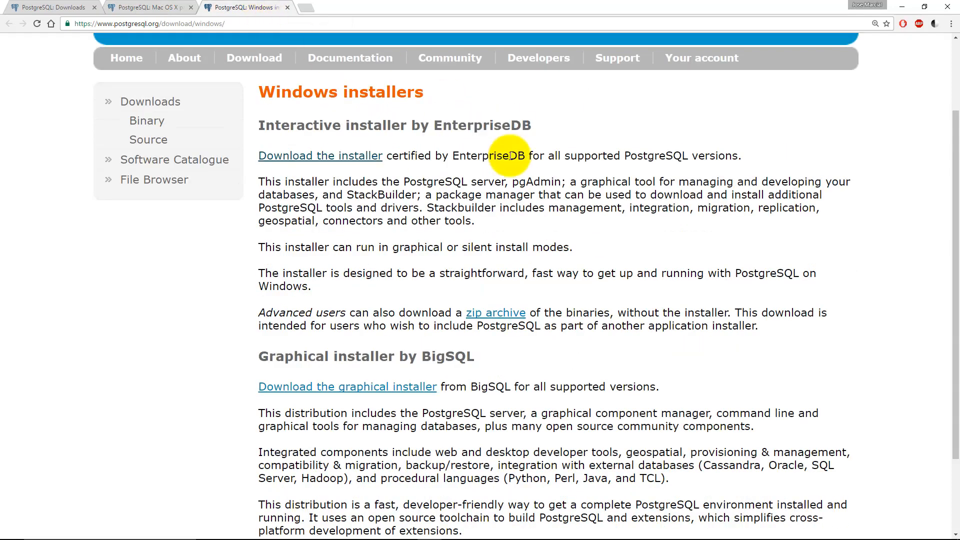
{"action": "scroll", "coordinate": [510, 156], "scroll_direction": "down", "scroll_amount": 1}
{"action": "left_click_drag", "start_coordinate": [425, 307], "coordinate": [483, 306]}
{"action": "left_click", "coordinate": [497, 305]}
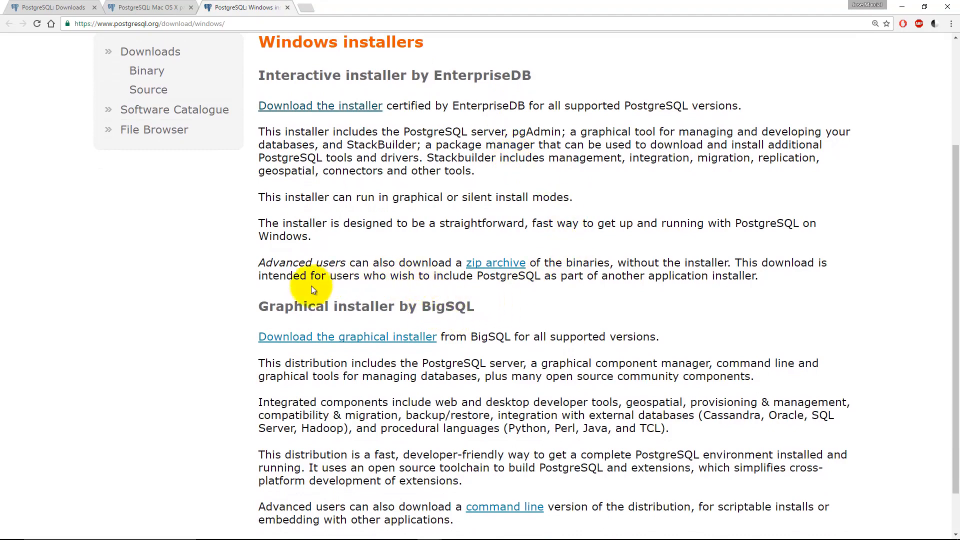
{"action": "scroll", "coordinate": [459, 291], "scroll_direction": "up", "scroll_amount": 1}
{"action": "left_click_drag", "start_coordinate": [438, 128], "coordinate": [550, 131]}
{"action": "left_click", "coordinate": [525, 145]}
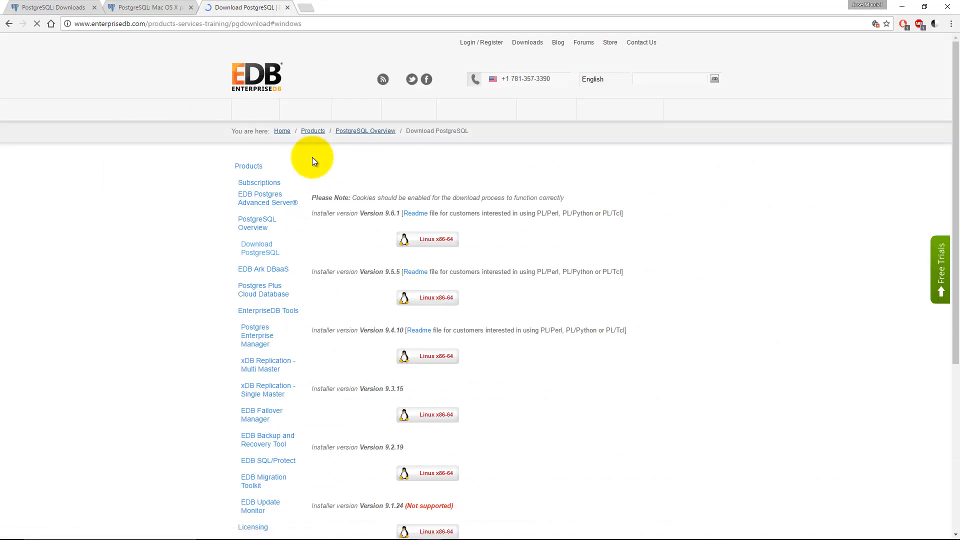
Step: Zoom the download page to 150%, get the 9.6.1 Windows installer, and run the downloaded .exe
{"action": "mouse_move", "coordinate": [314, 161]}
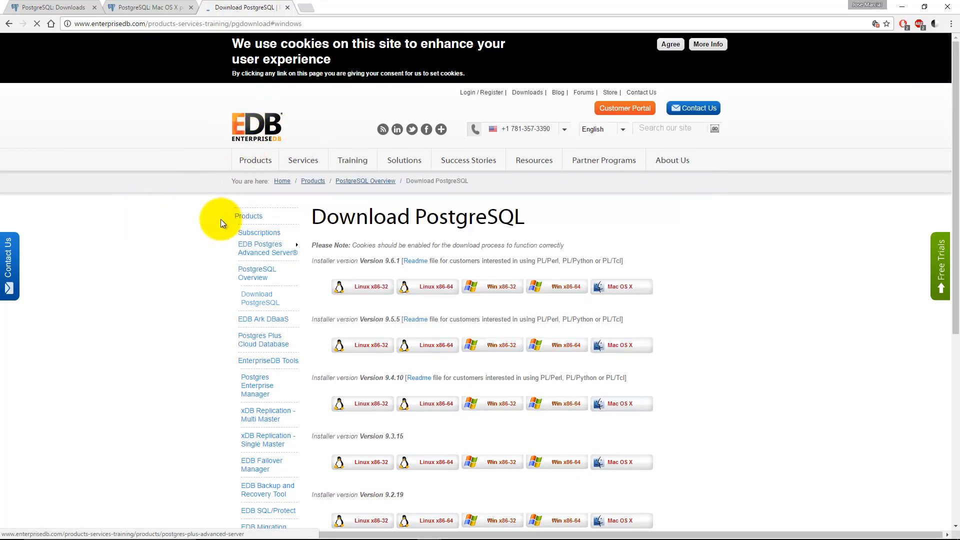
{"action": "scroll", "coordinate": [186, 239], "scroll_direction": "down", "scroll_amount": 1}
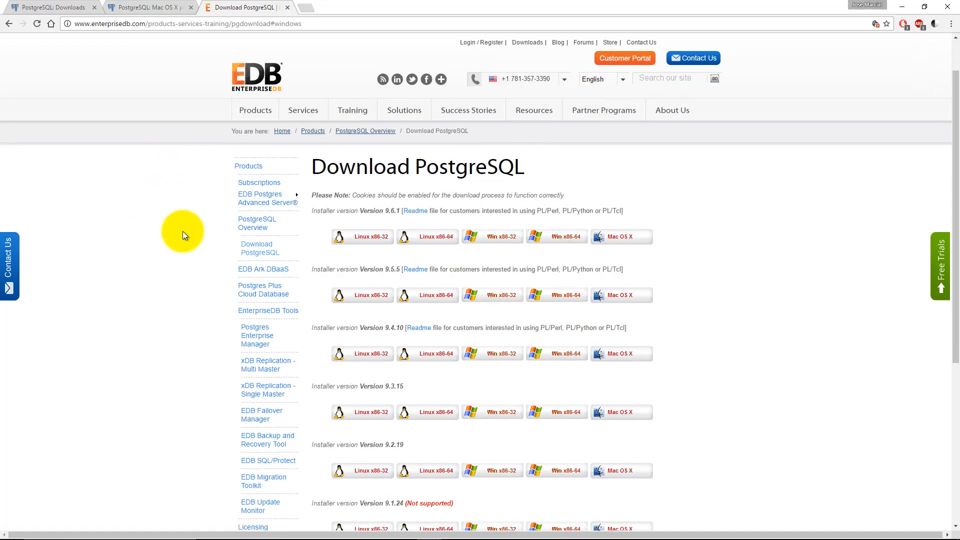
{"action": "key", "text": "ctrl+plus"}
{"action": "key", "text": "ctrl+plus"}
{"action": "key", "text": "ctrl+plus"}
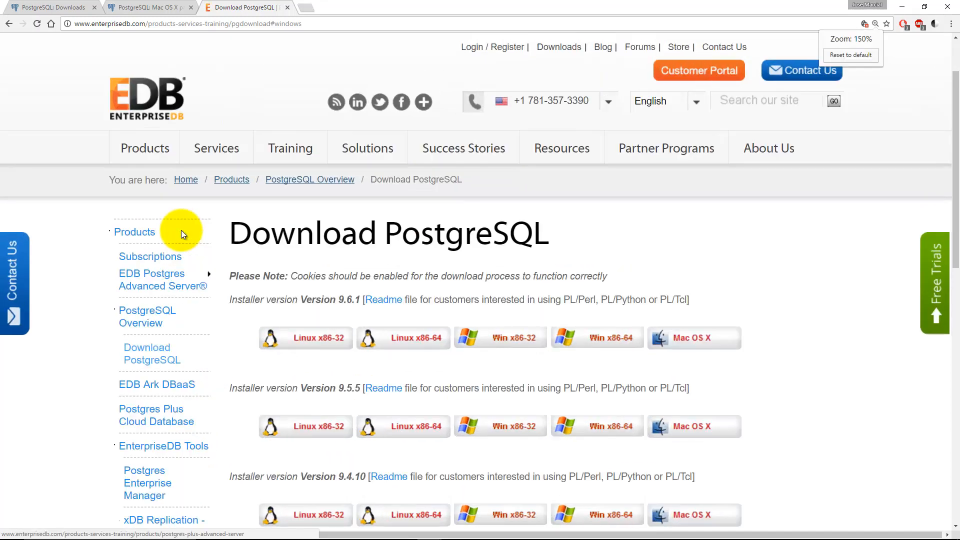
{"action": "scroll", "coordinate": [465, 225], "scroll_direction": "down", "scroll_amount": 1}
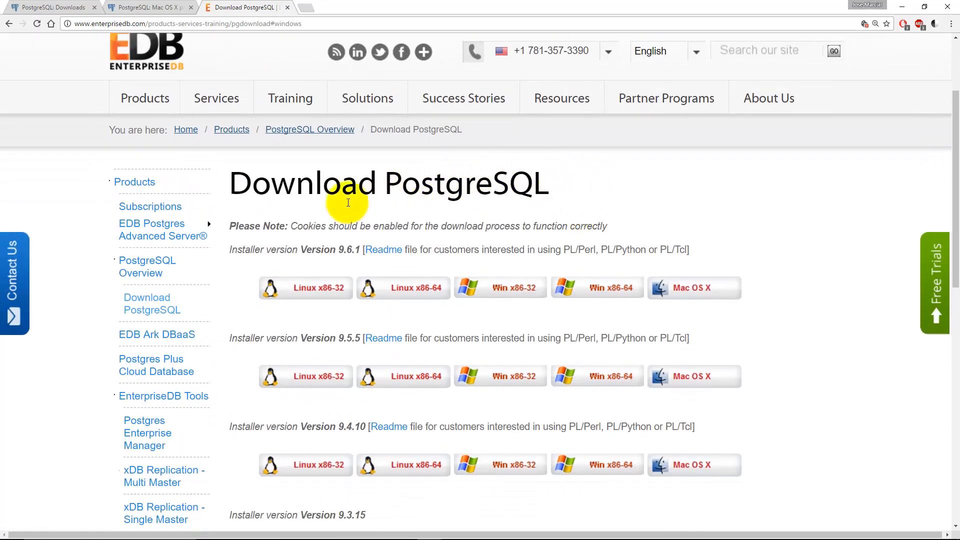
{"action": "scroll", "coordinate": [545, 188], "scroll_direction": "down", "scroll_amount": 1}
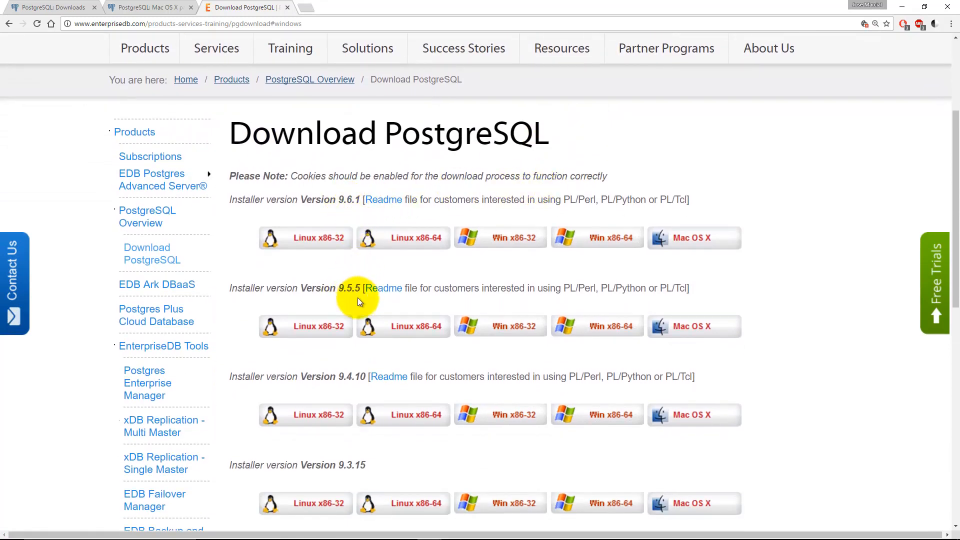
{"action": "left_click_drag", "start_coordinate": [337, 377], "coordinate": [366, 379]}
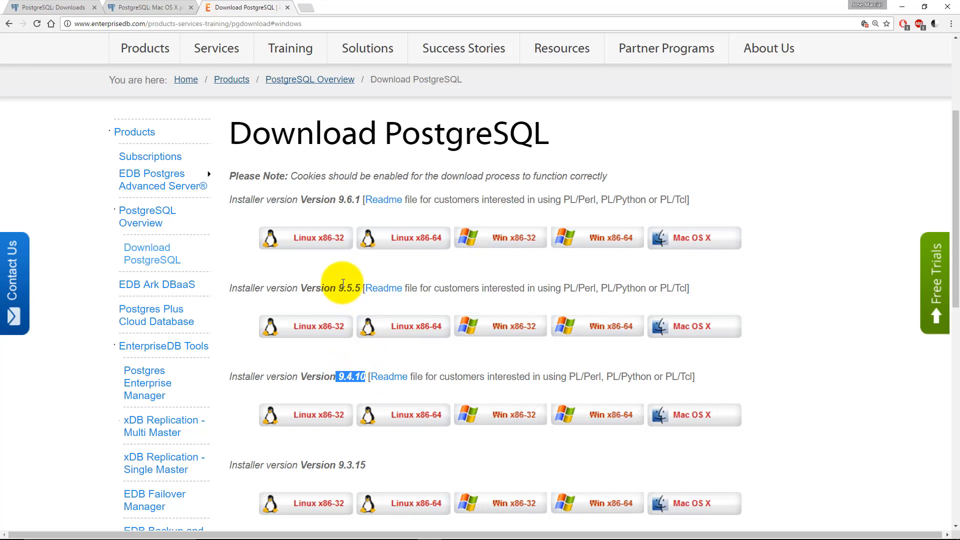
{"action": "left_click_drag", "start_coordinate": [299, 200], "coordinate": [362, 197]}
{"action": "left_click", "coordinate": [268, 200]}
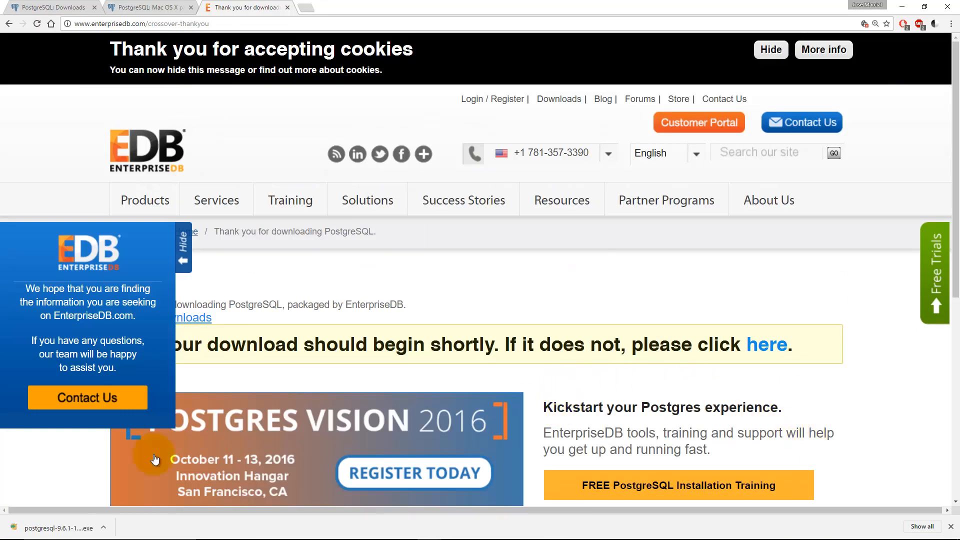
{"action": "left_click", "coordinate": [61, 529]}
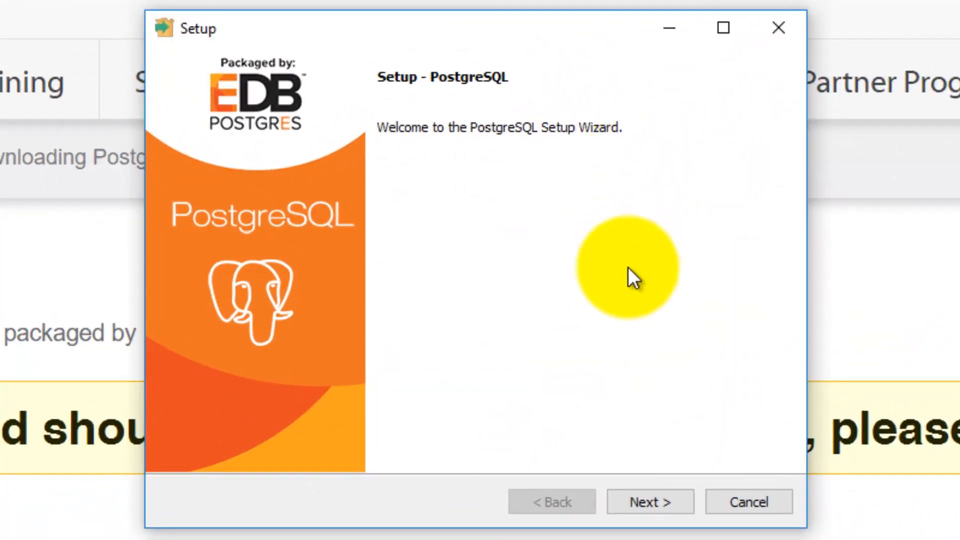
Step: Accept the default C:\Program Files\PostgreSQL\9.6 installation and data directories
{"action": "left_click", "coordinate": [676, 500]}
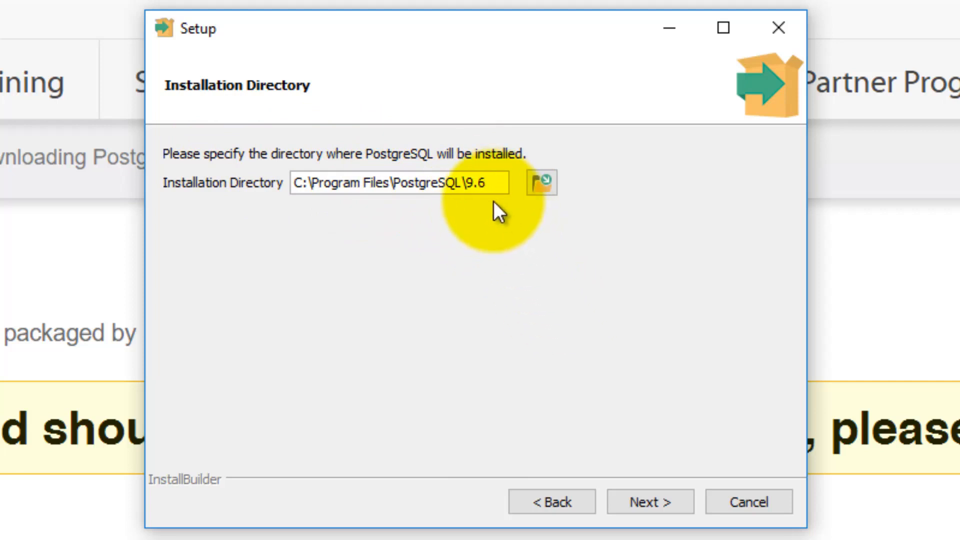
{"action": "left_click", "coordinate": [651, 498]}
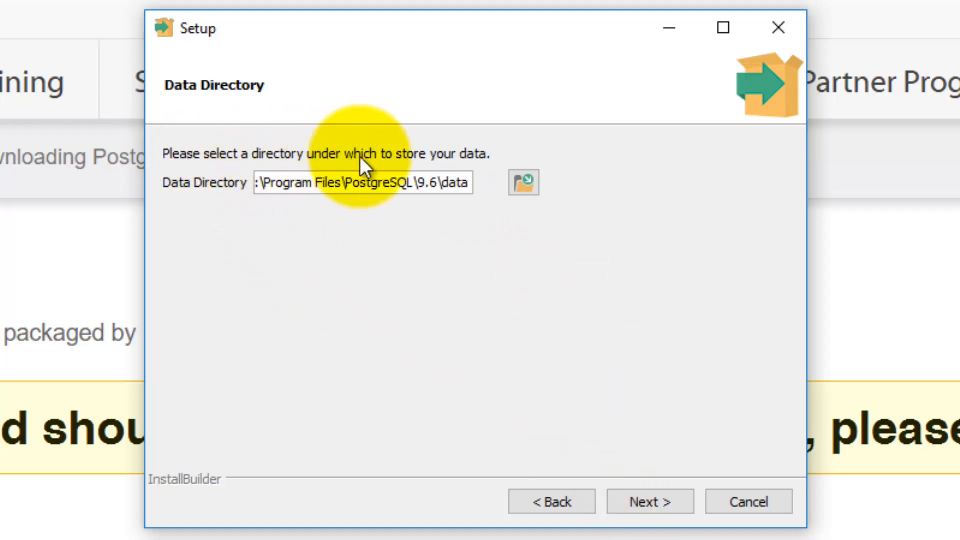
{"action": "left_click", "coordinate": [656, 510]}
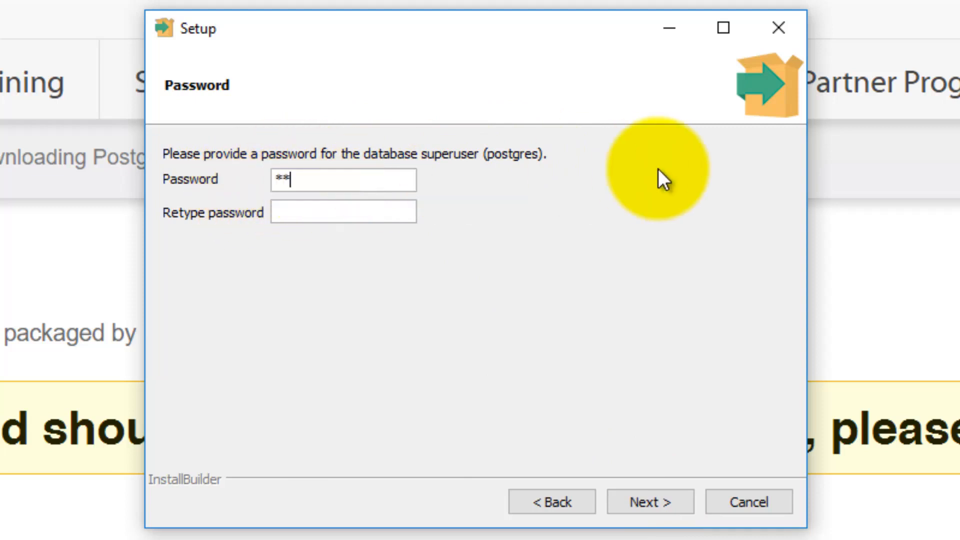
Step: Enter and confirm the postgres superuser password
{"action": "type", "text": "*"}
{"action": "left_click", "coordinate": [390, 218]}
{"action": "type", "text": "********"}
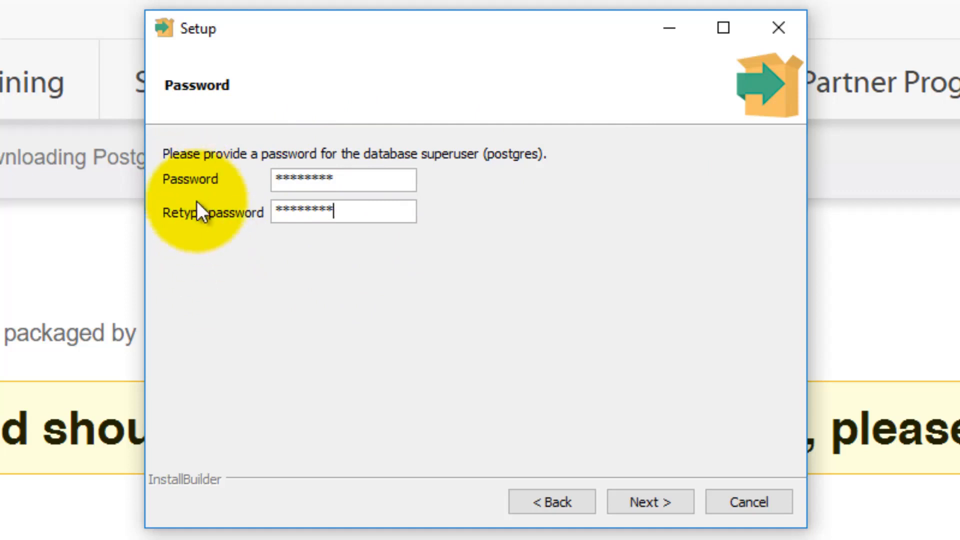
{"action": "left_click", "coordinate": [644, 497]}
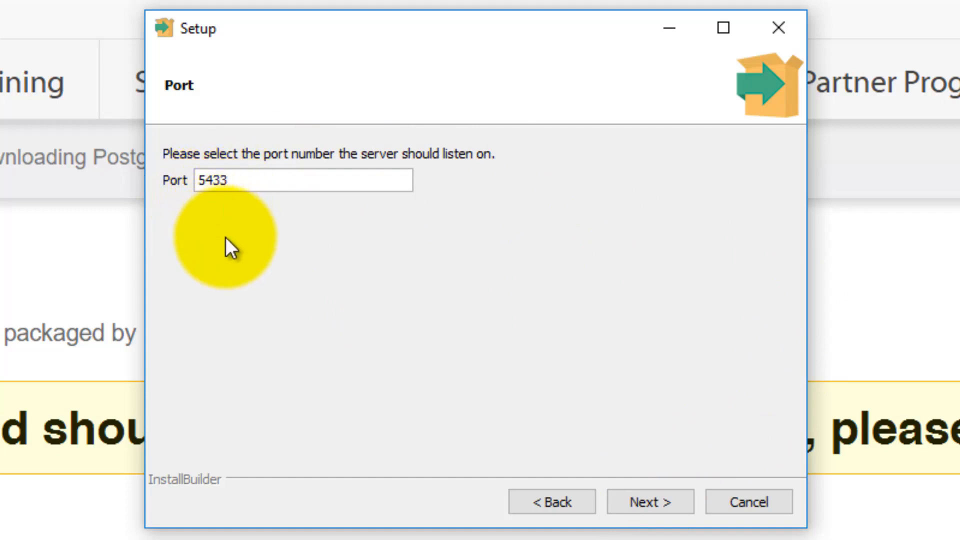
Step: Keep port 5433 and the default locale, then start the installation
{"action": "left_click", "coordinate": [663, 511]}
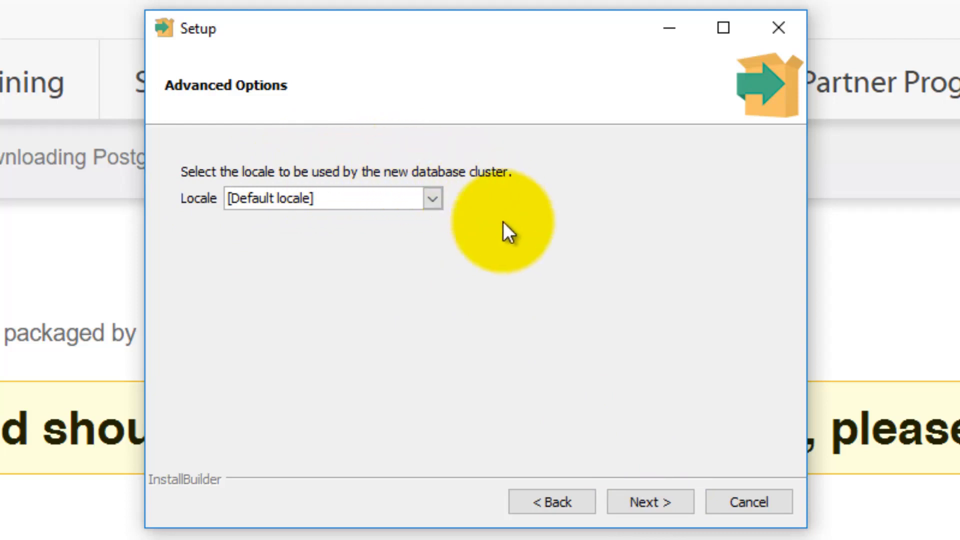
{"action": "left_click", "coordinate": [646, 491]}
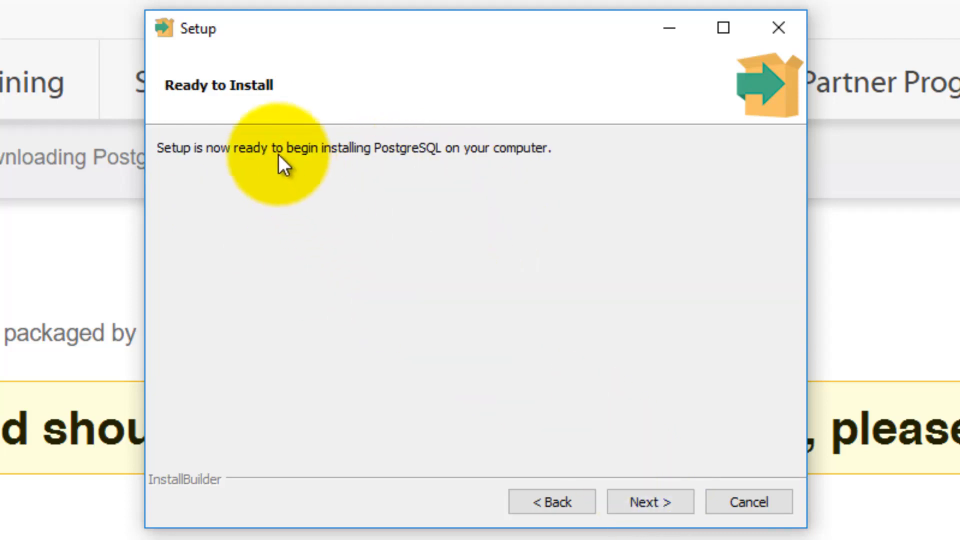
{"action": "left_click", "coordinate": [647, 498]}
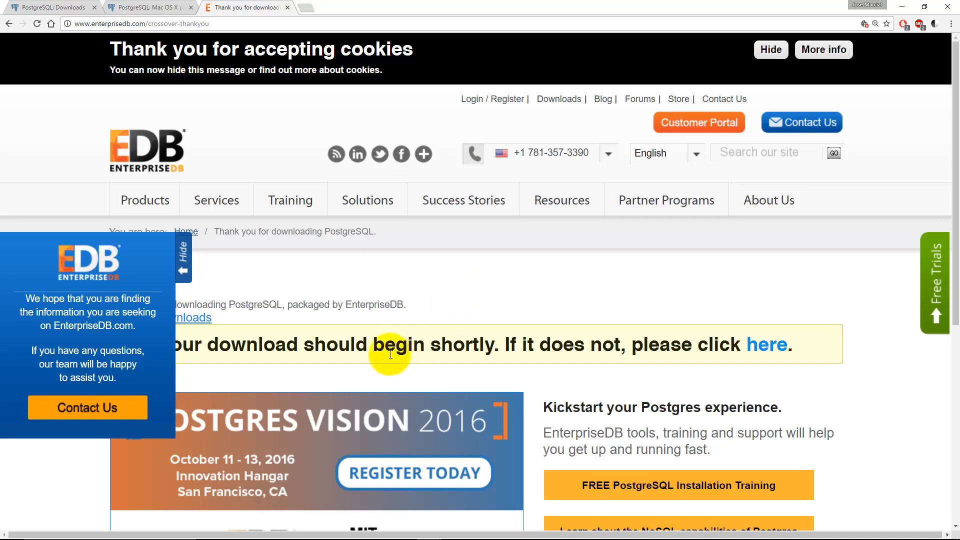
Step: Open the Windows Start menu once the installer has finished
{"action": "left_click", "coordinate": [7, 529]}
Step: Search 'pga' in Start, launch pgAdmin 4, and expand the Servers list
{"action": "type", "text": "pga"}
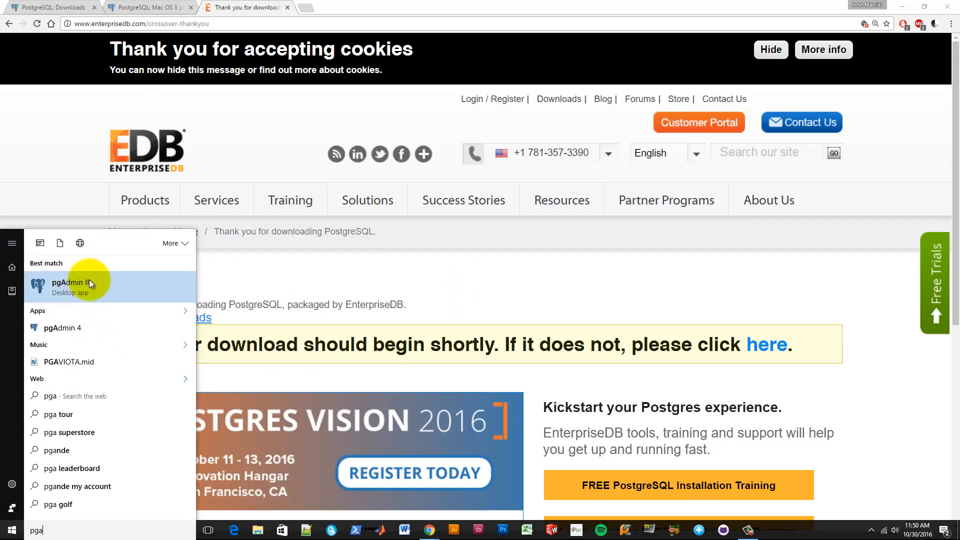
{"action": "left_click", "coordinate": [58, 334]}
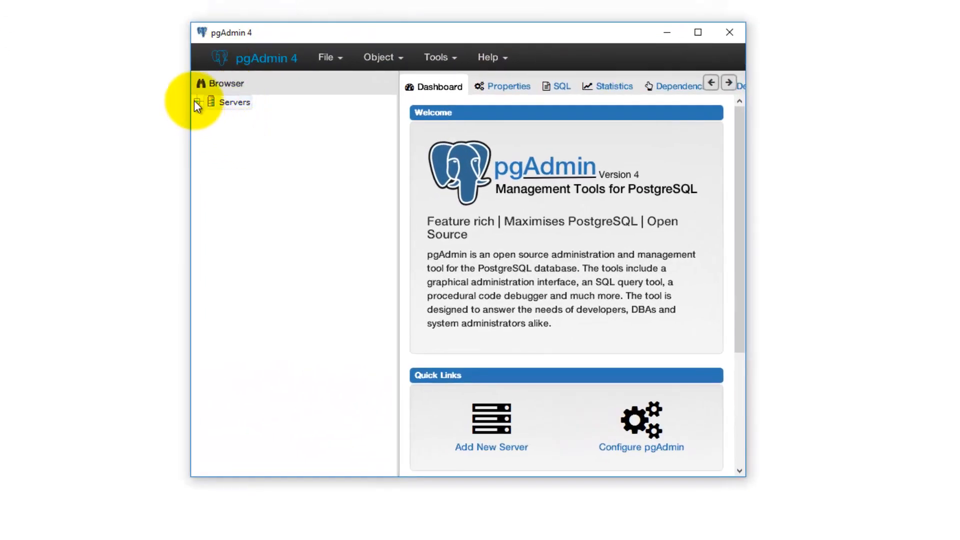
{"action": "left_click", "coordinate": [196, 102]}
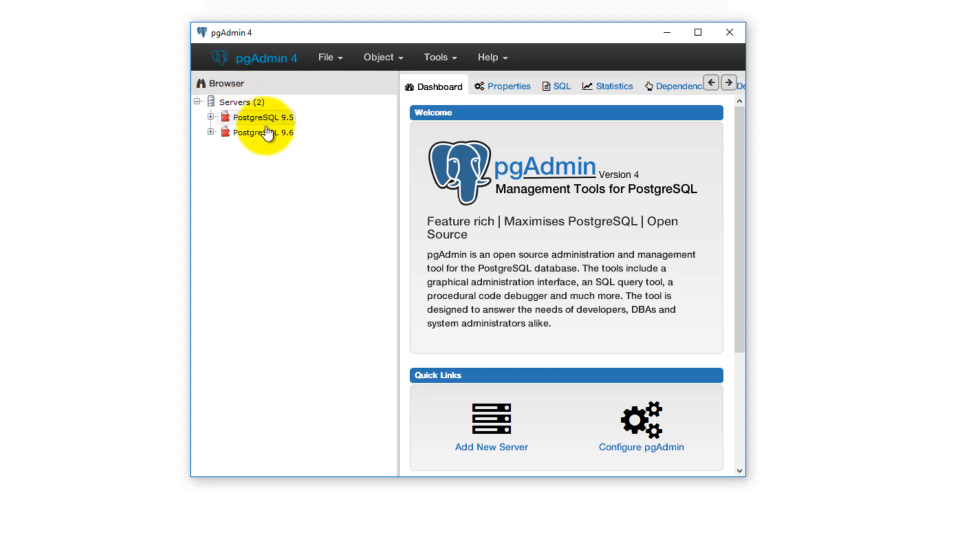
Step: Connect to PostgreSQL 9.6 with the postgres password, ticking Save Password
{"action": "left_click", "coordinate": [210, 132]}
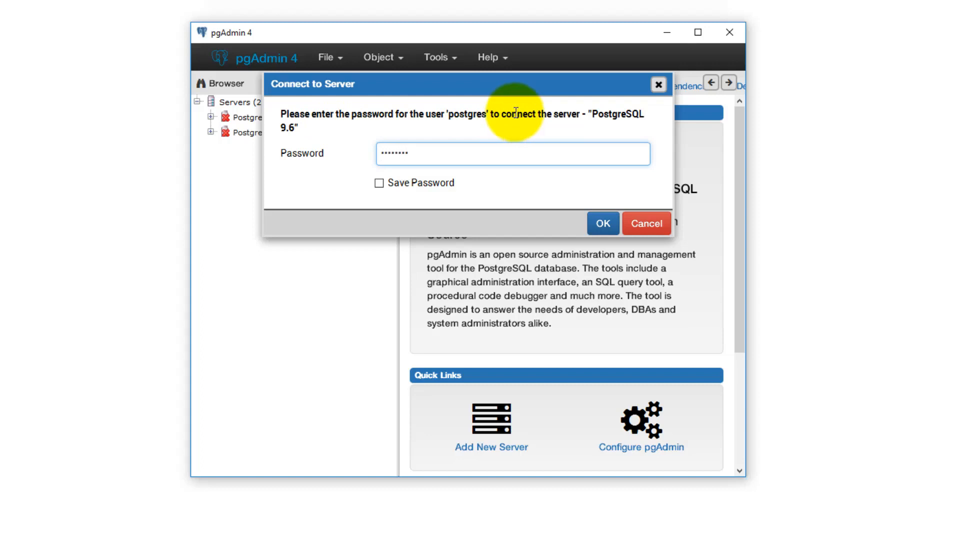
{"action": "left_click", "coordinate": [379, 183]}
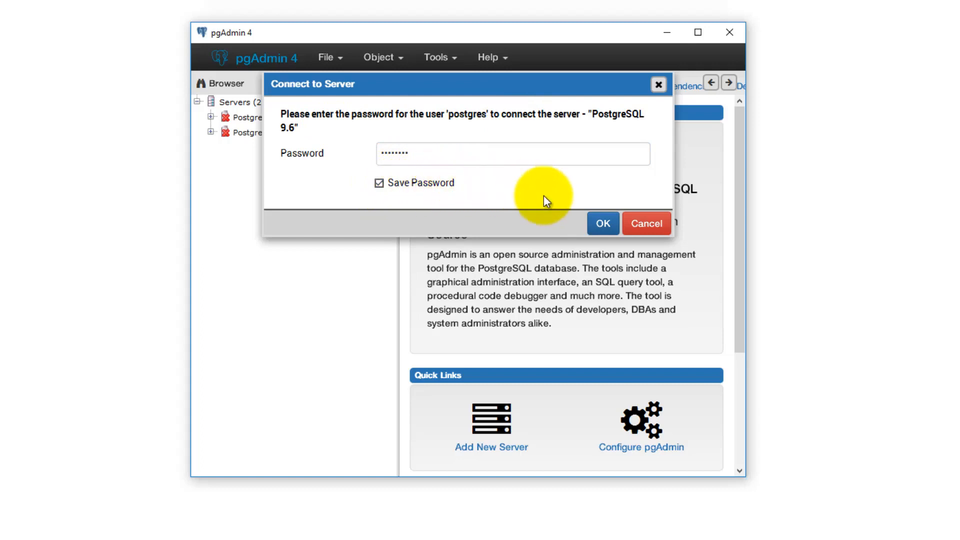
{"action": "left_click", "coordinate": [600, 223]}
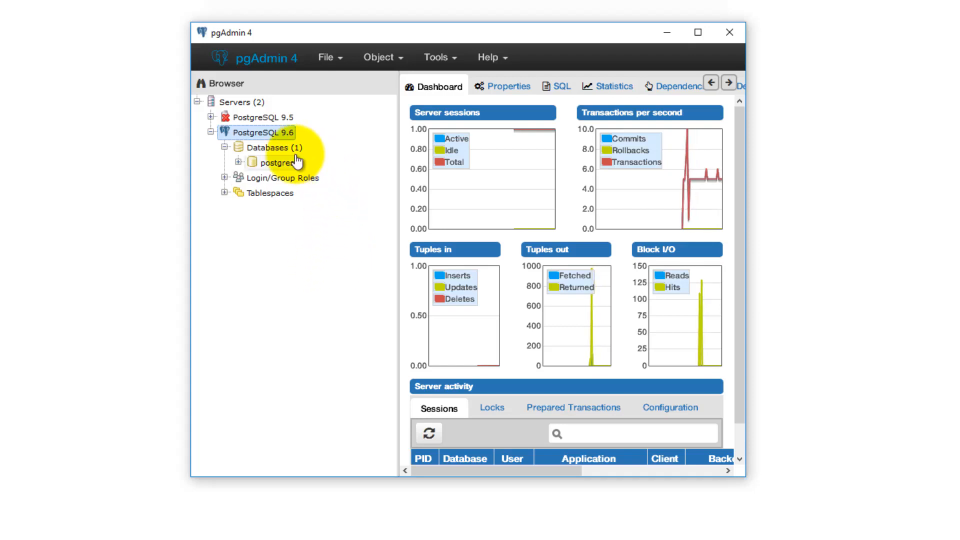
Step: Create a database named dvdrental under Databases via Create > Database
{"action": "right_click", "coordinate": [277, 150]}
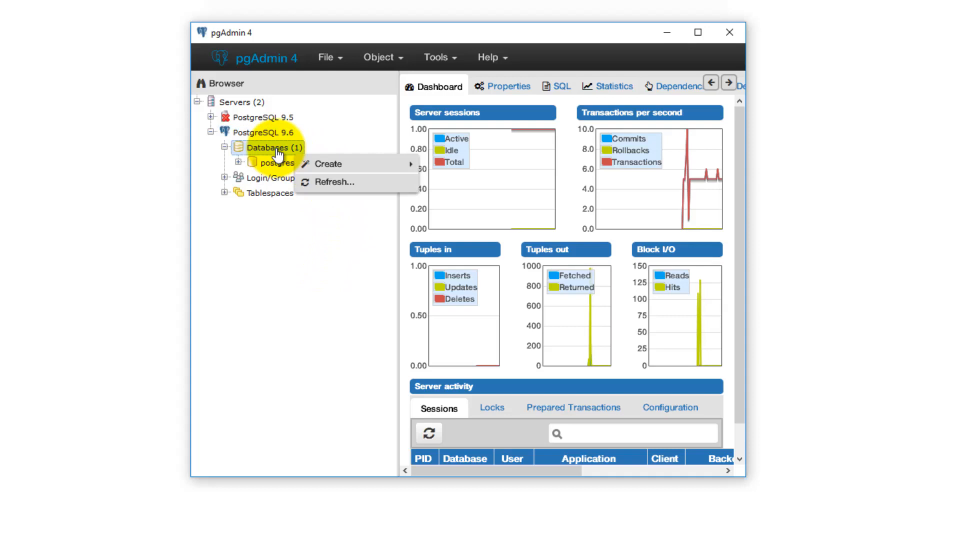
{"action": "mouse_move", "coordinate": [322, 163]}
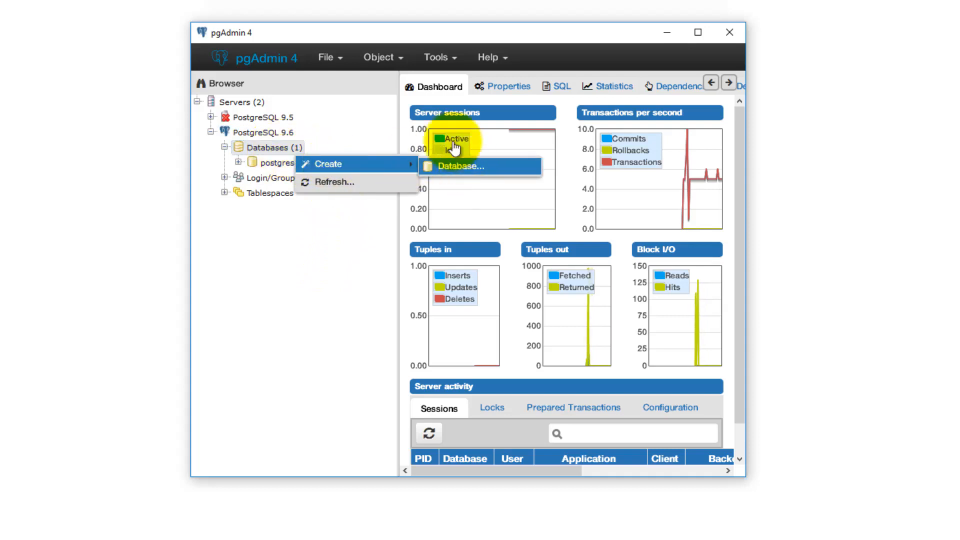
{"action": "left_click", "coordinate": [464, 167]}
{"action": "left_click", "coordinate": [403, 134]}
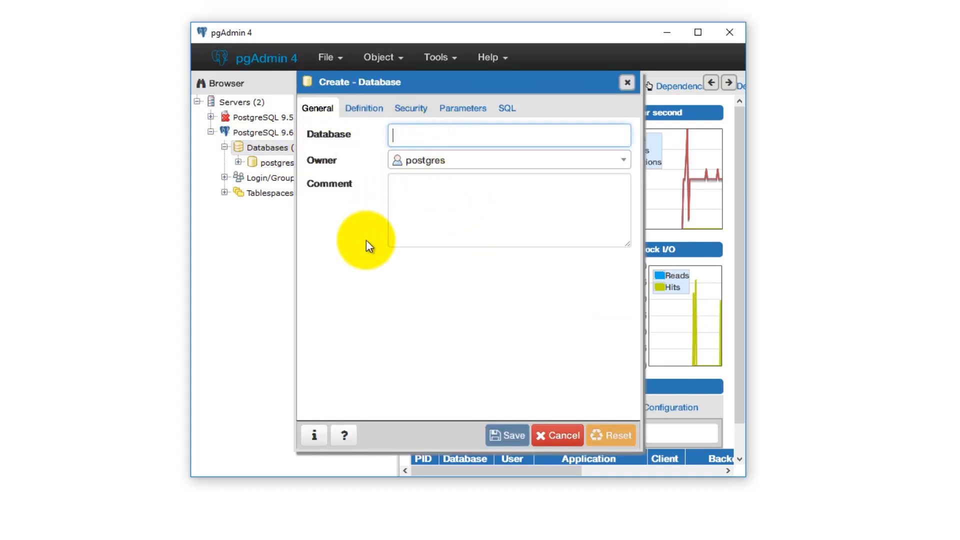
{"action": "type", "text": "dvdr"}
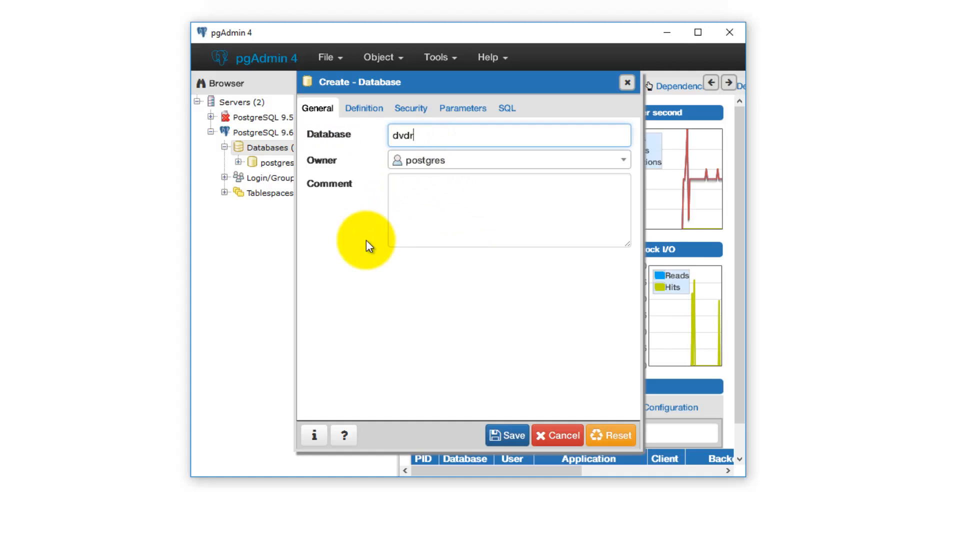
{"action": "type", "text": "ental"}
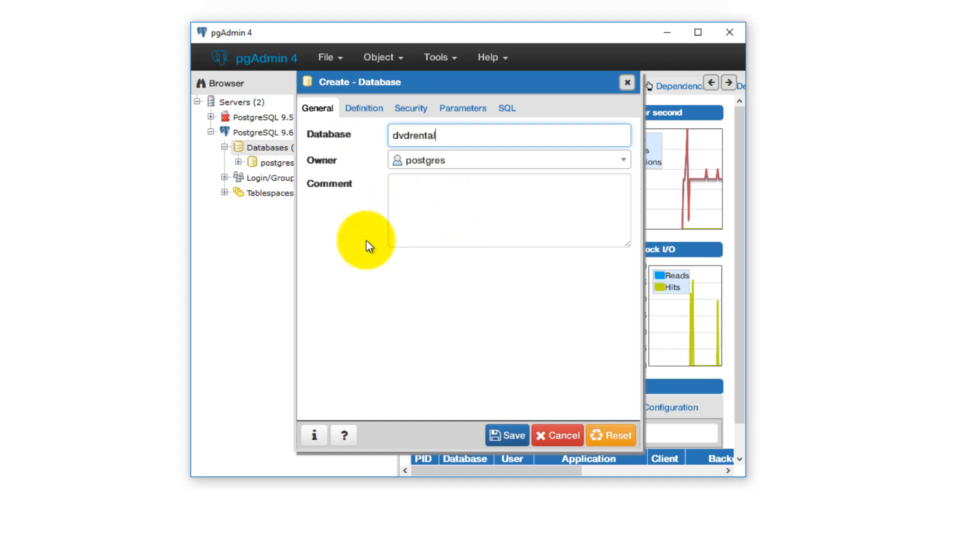
{"action": "left_click", "coordinate": [506, 437]}
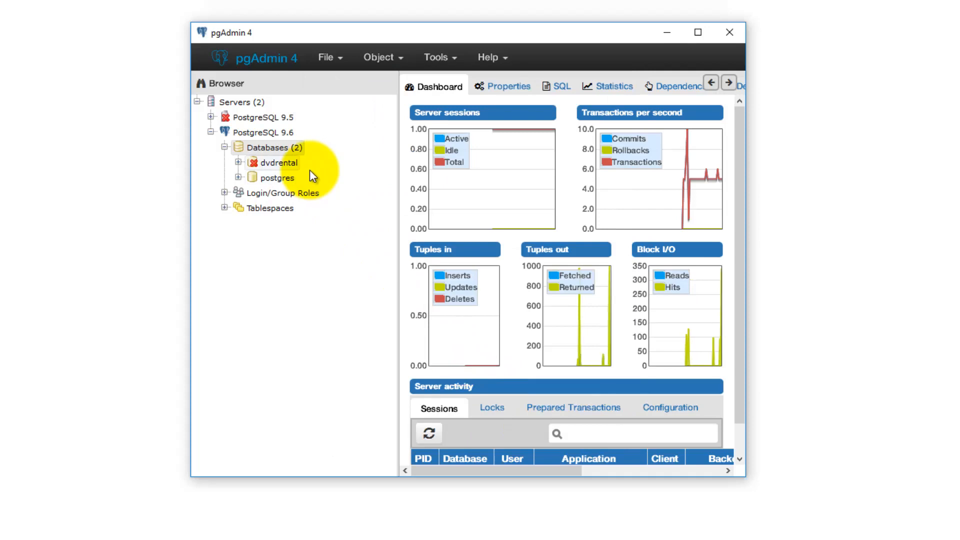
Step: Connect to dvdrental, choose Restore, and dismiss the binary path Configuration required warning
{"action": "left_click", "coordinate": [239, 163]}
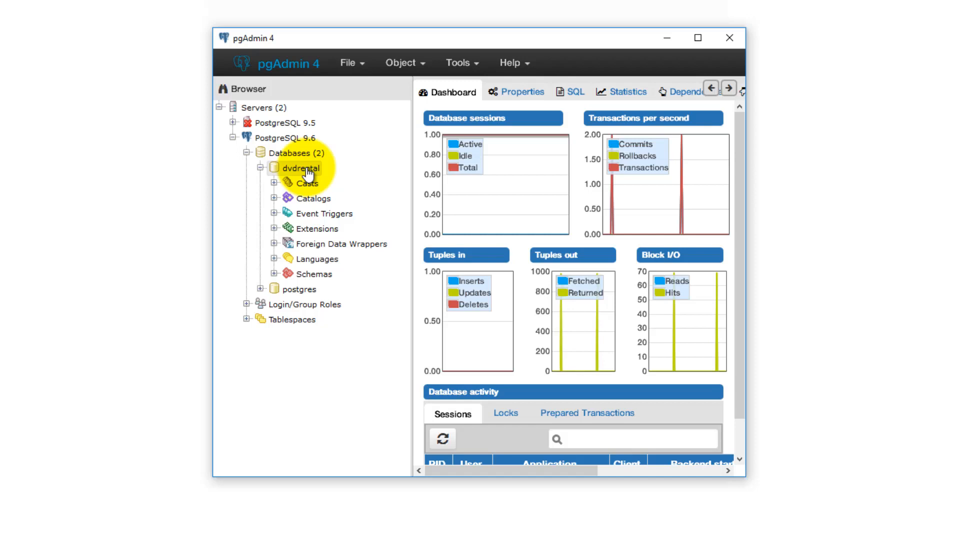
{"action": "right_click", "coordinate": [289, 171]}
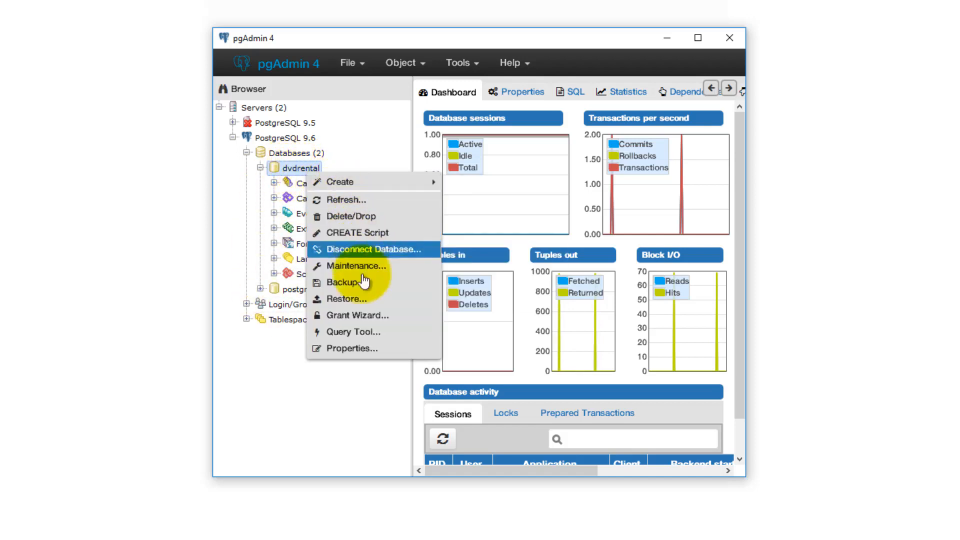
{"action": "left_click", "coordinate": [351, 302]}
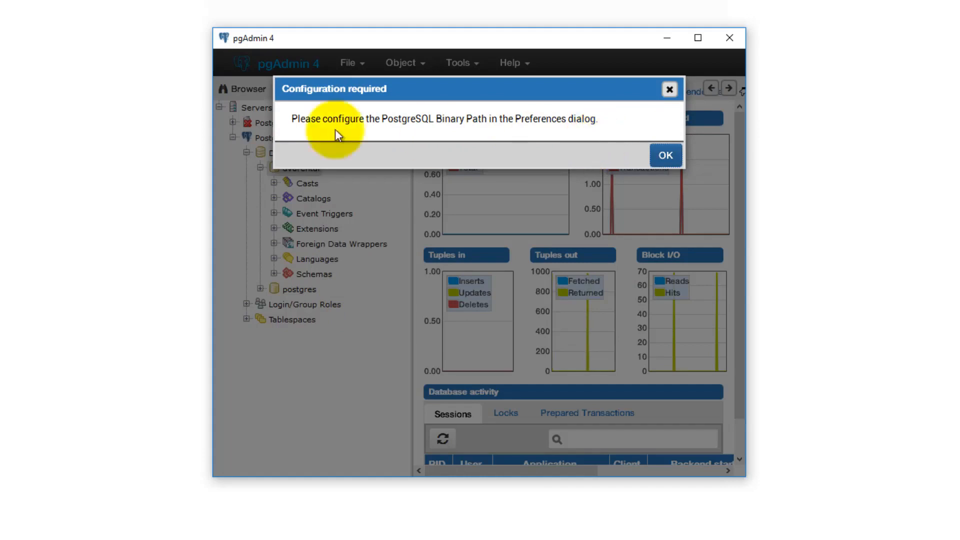
{"action": "left_click", "coordinate": [675, 161]}
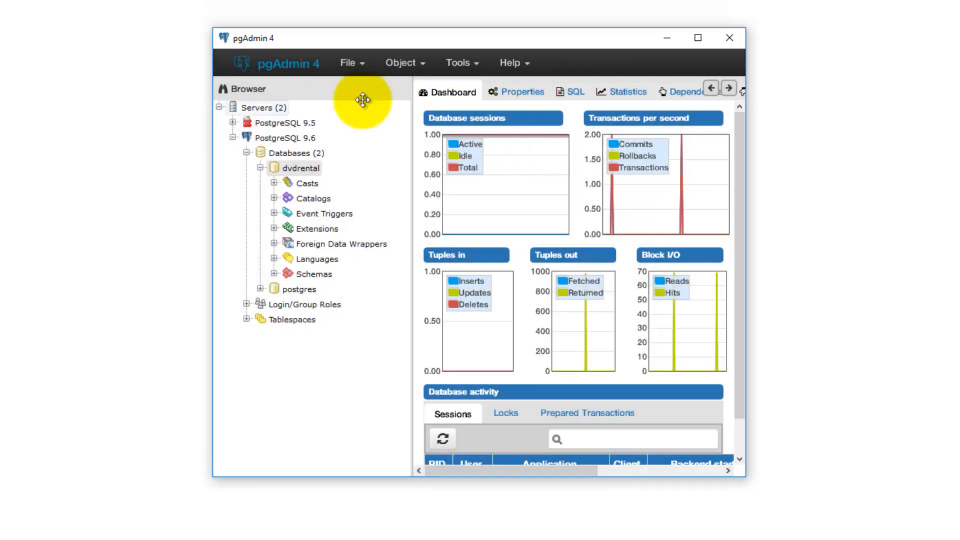
Step: Open File > Preferences maximized and select Paths > Binary paths
{"action": "left_click", "coordinate": [365, 65]}
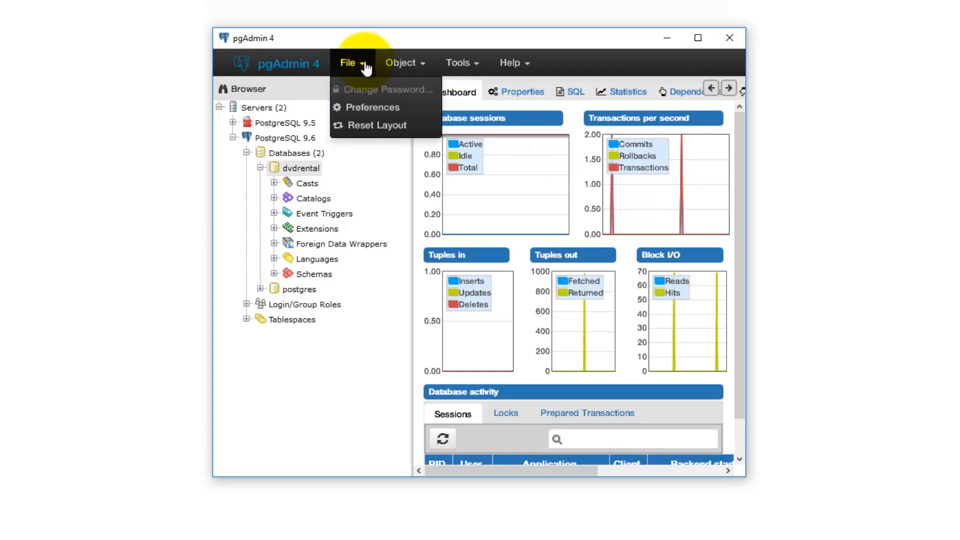
{"action": "left_click", "coordinate": [373, 106]}
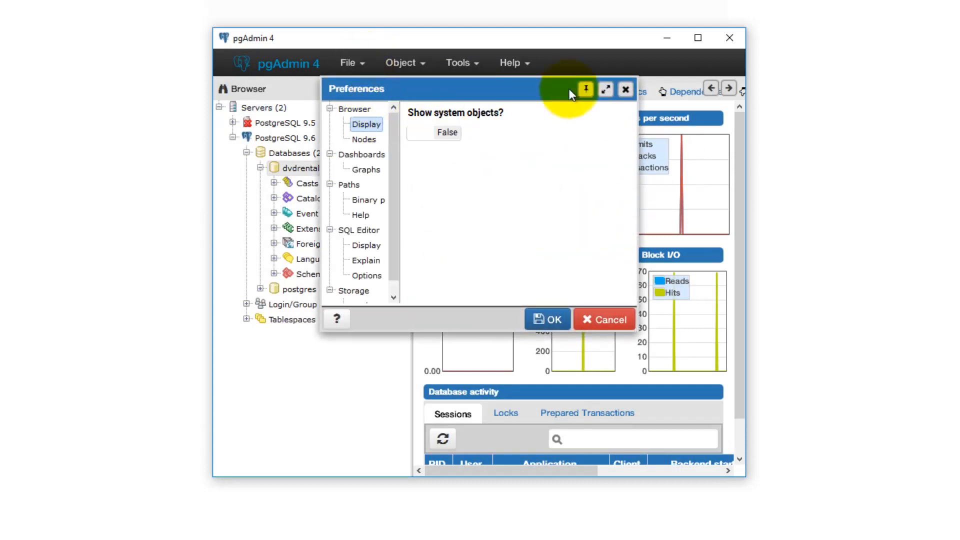
{"action": "left_click", "coordinate": [608, 90]}
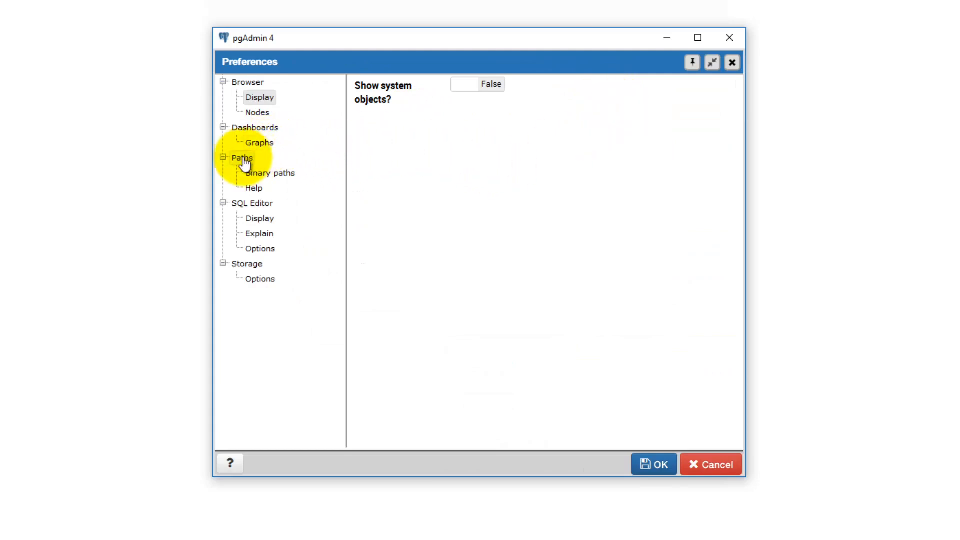
{"action": "left_click", "coordinate": [285, 174]}
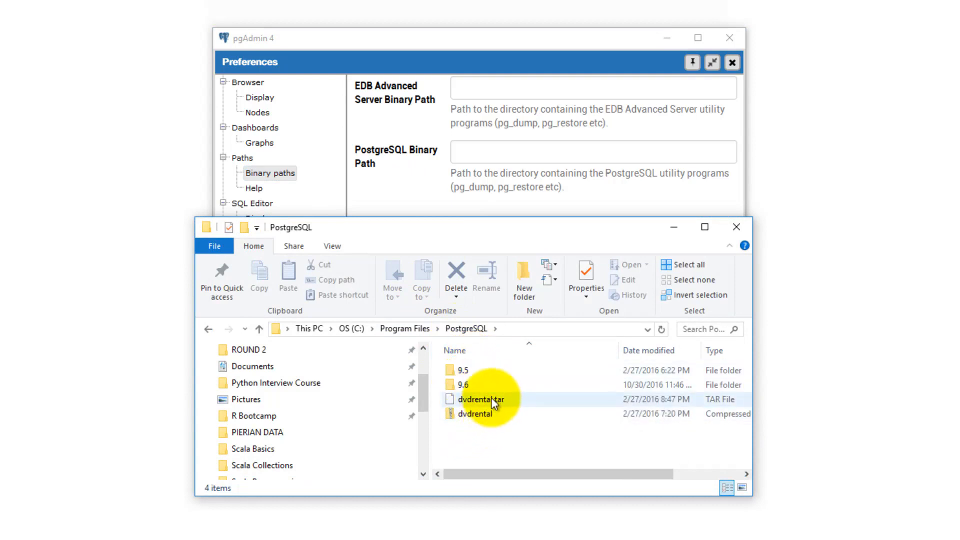
Step: Browse to C:\Program Files\PostgreSQL\9.6\bin and scroll its files, including pg_restore
{"action": "double_click", "coordinate": [465, 385]}
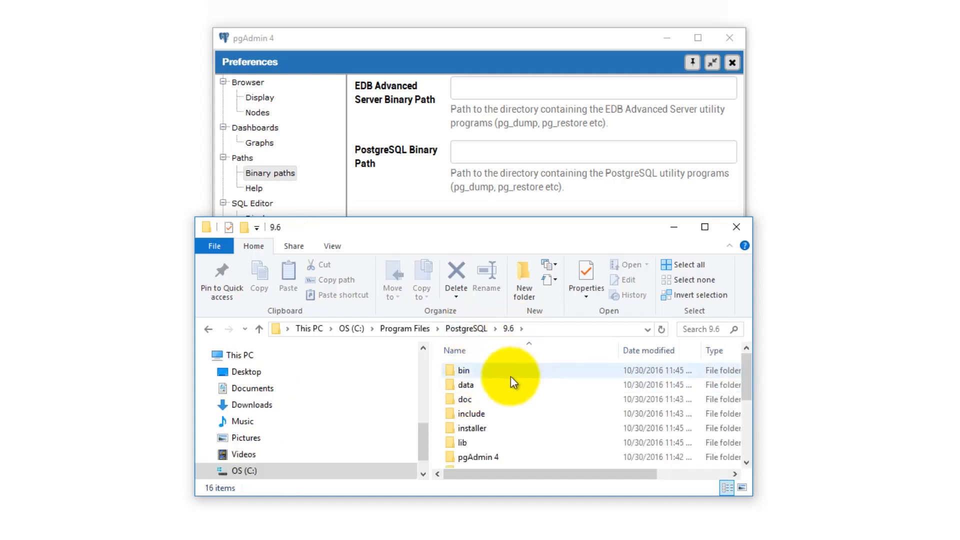
{"action": "double_click", "coordinate": [463, 371]}
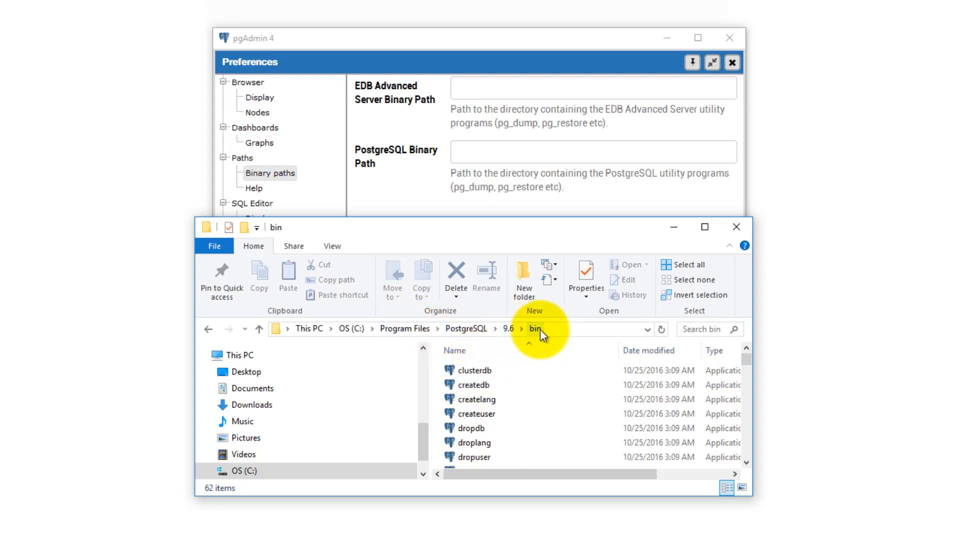
{"action": "left_click", "coordinate": [514, 332]}
{"action": "double_click", "coordinate": [461, 369]}
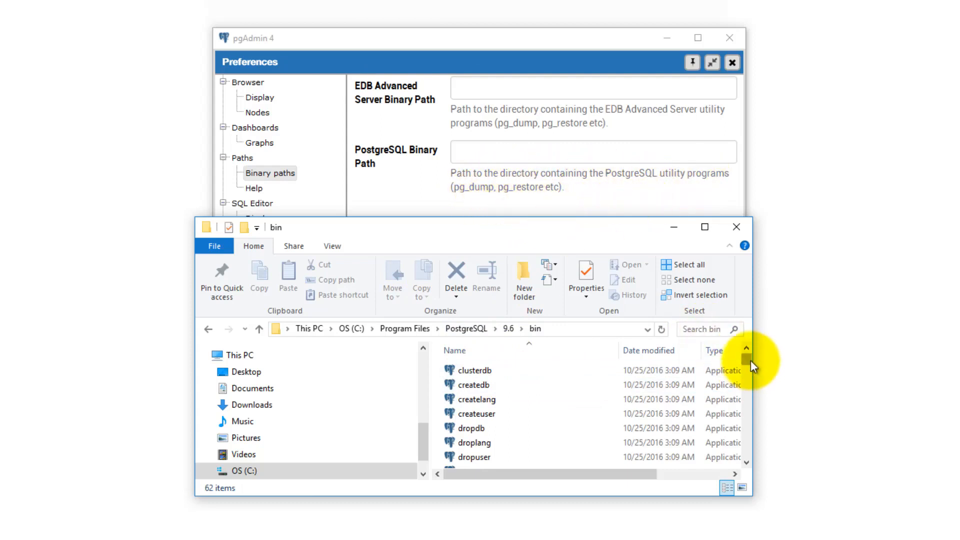
{"action": "left_click_drag", "start_coordinate": [746, 362], "coordinate": [749, 405]}
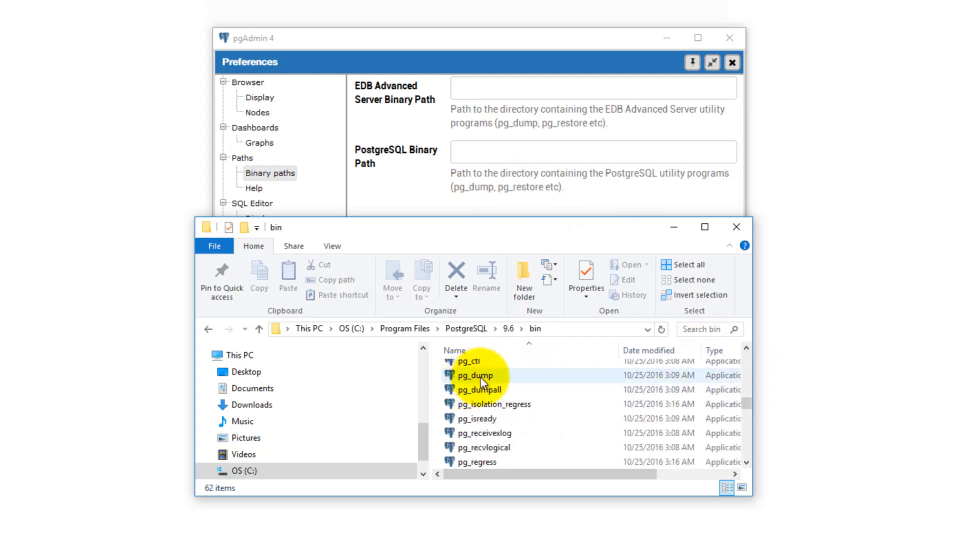
{"action": "scroll", "coordinate": [499, 386], "scroll_direction": "down", "scroll_amount": 1}
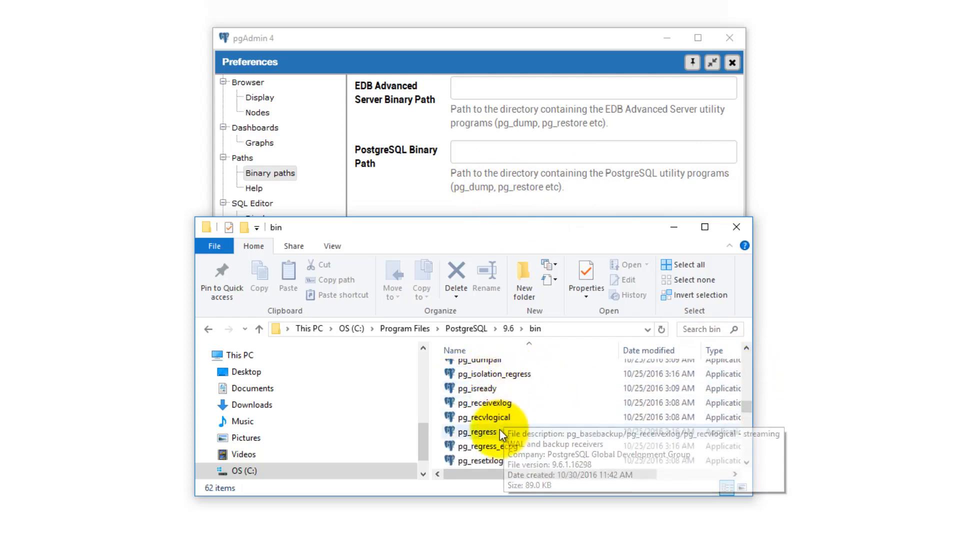
{"action": "scroll", "coordinate": [510, 427], "scroll_direction": "down", "scroll_amount": 2}
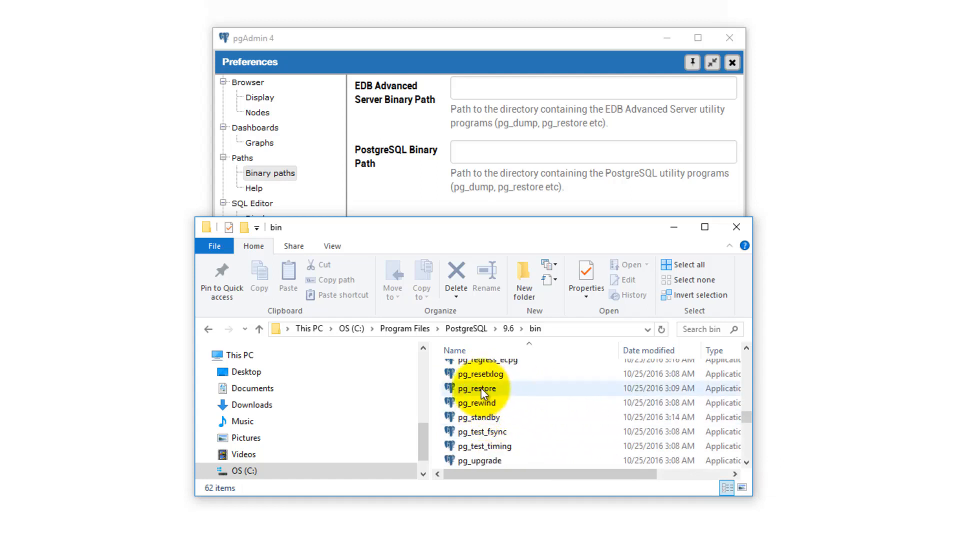
{"action": "mouse_move", "coordinate": [491, 389]}
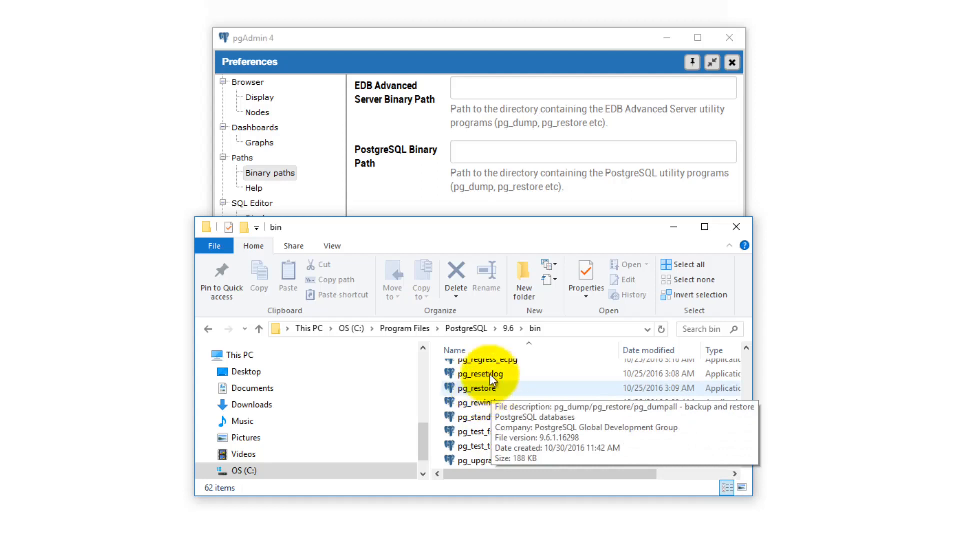
Step: Copy the bin folder's address from the File Explorer address bar
{"action": "right_click", "coordinate": [561, 329]}
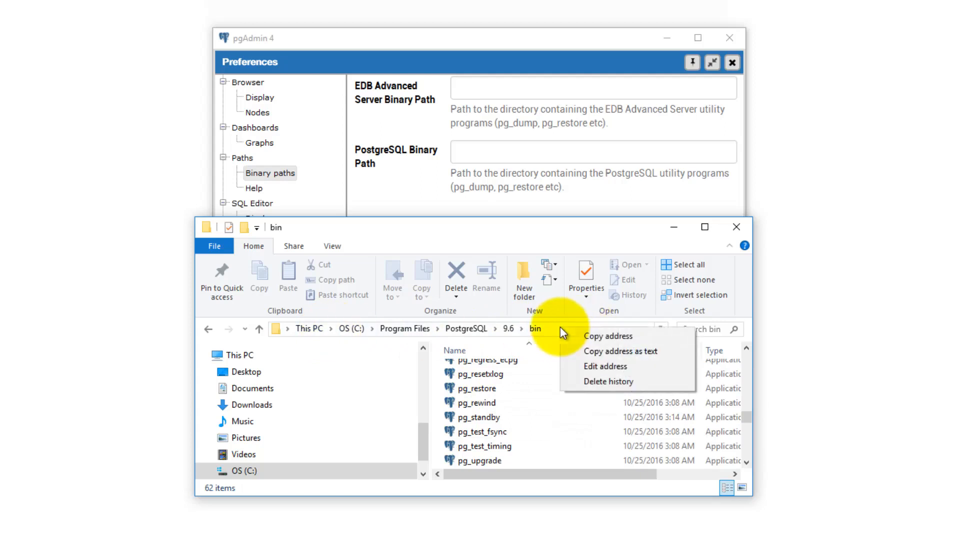
{"action": "left_click", "coordinate": [589, 336]}
{"action": "left_click", "coordinate": [476, 152]}
Step: Paste C:\Program Files\PostgreSQL\9.6\bin into PostgreSQL Binary Path and save Preferences
{"action": "right_click", "coordinate": [476, 152]}
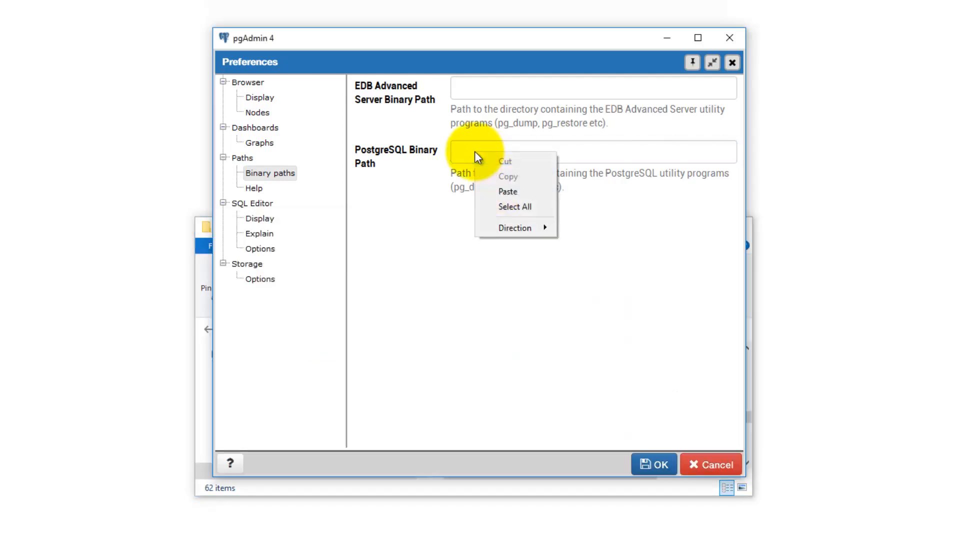
{"action": "left_click", "coordinate": [501, 189]}
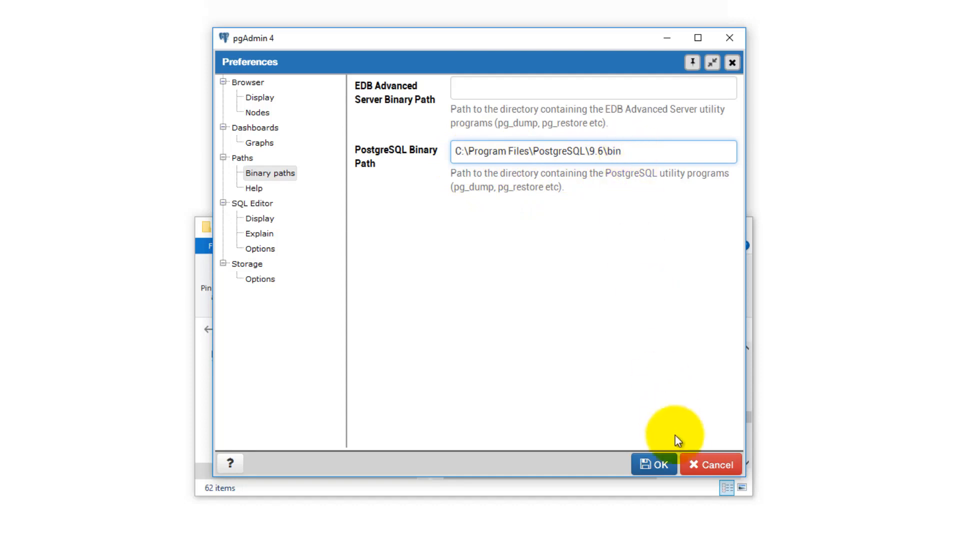
{"action": "left_click", "coordinate": [659, 465]}
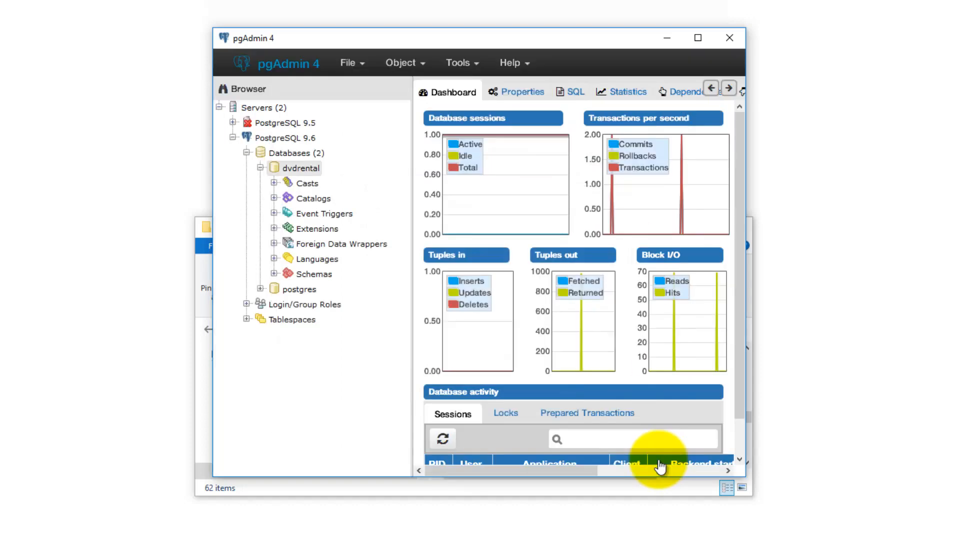
{"action": "right_click", "coordinate": [284, 170]}
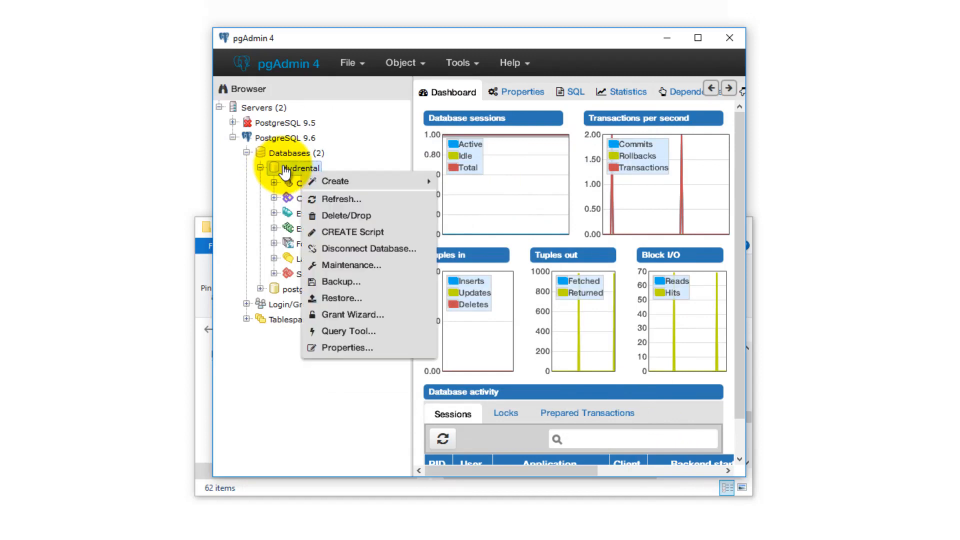
Step: Open Restore on dvdrental, choose the Custom or tar format, and focus Filename
{"action": "left_click", "coordinate": [340, 303]}
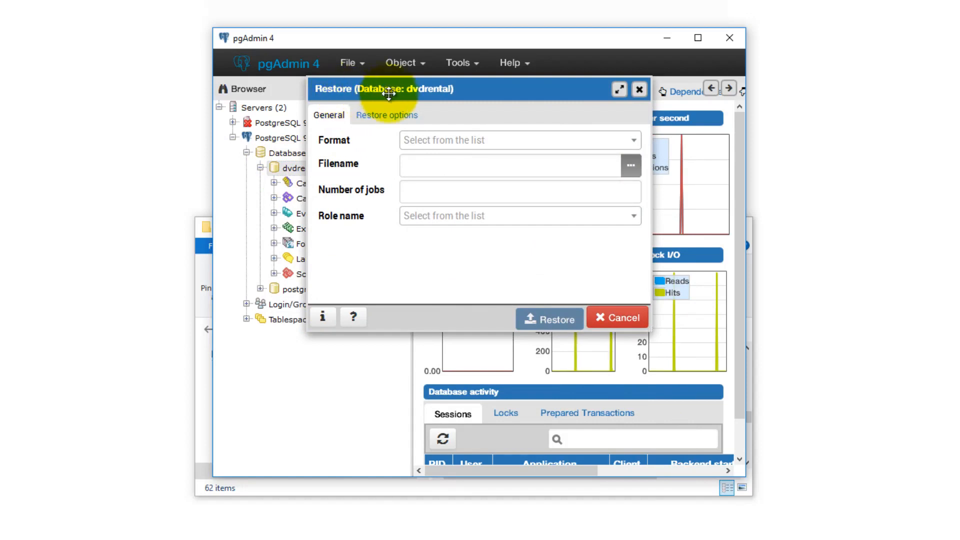
{"action": "left_click", "coordinate": [455, 146]}
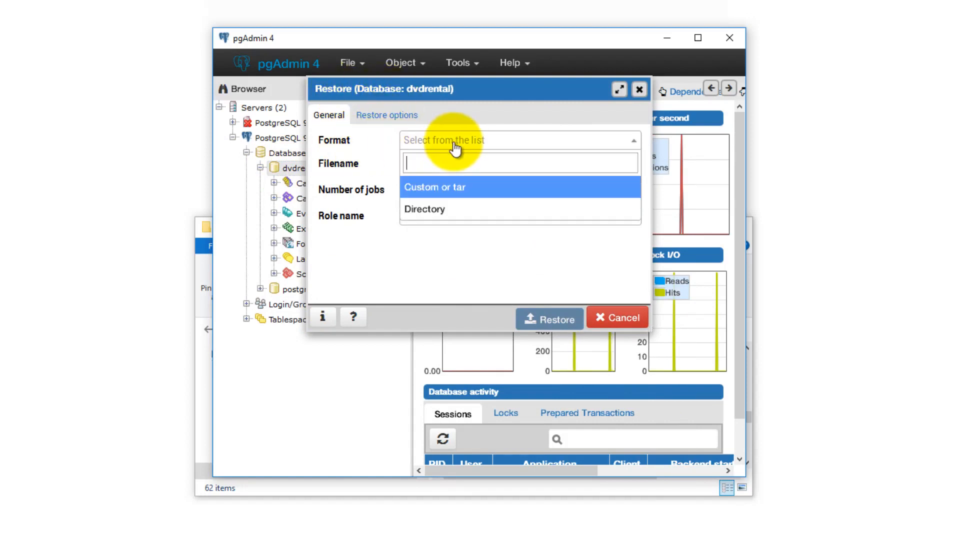
{"action": "left_click", "coordinate": [438, 188]}
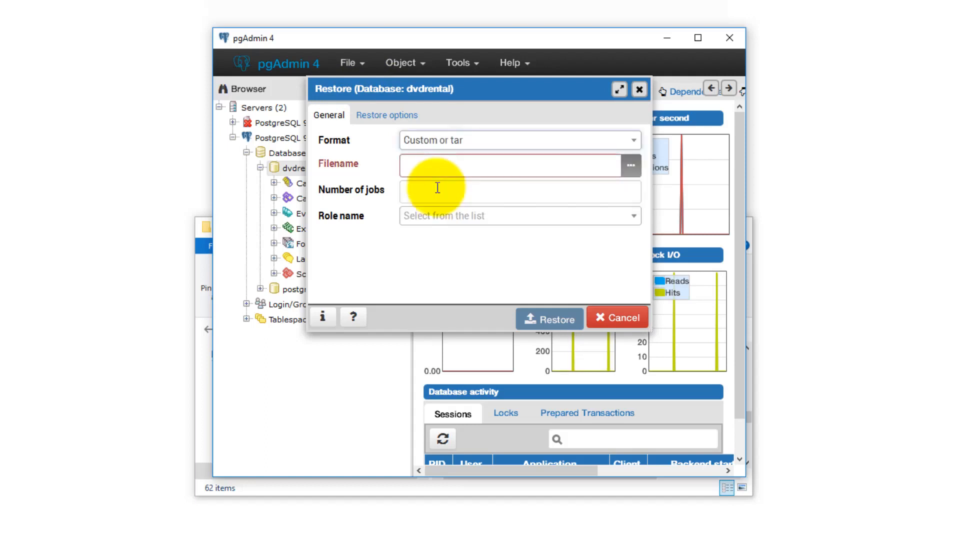
{"action": "left_click", "coordinate": [436, 166]}
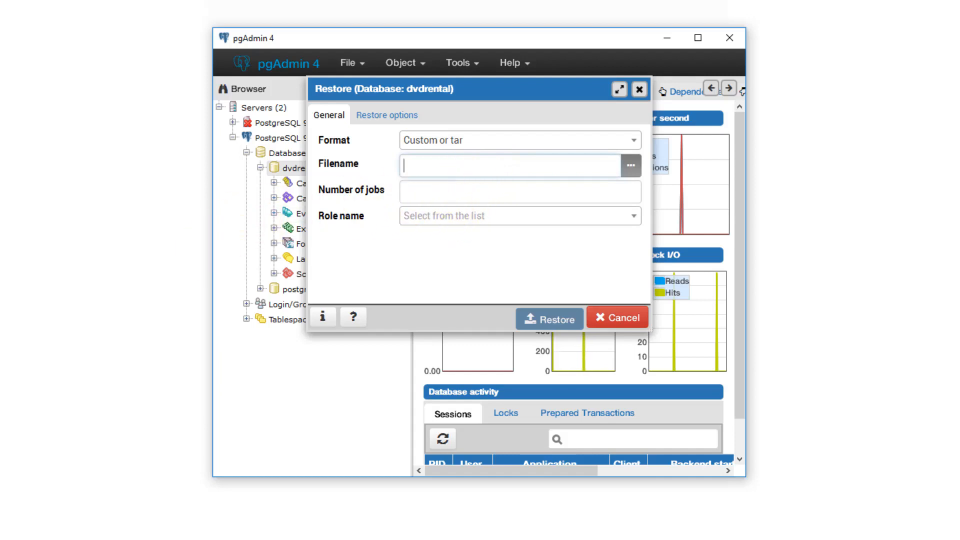
{"action": "left_click", "coordinate": [180, 520]}
Step: Copy dvdrental.tar's Downloads folder location from its Properties window, then close it
{"action": "left_click_drag", "start_coordinate": [3, 148], "coordinate": [515, 200]}
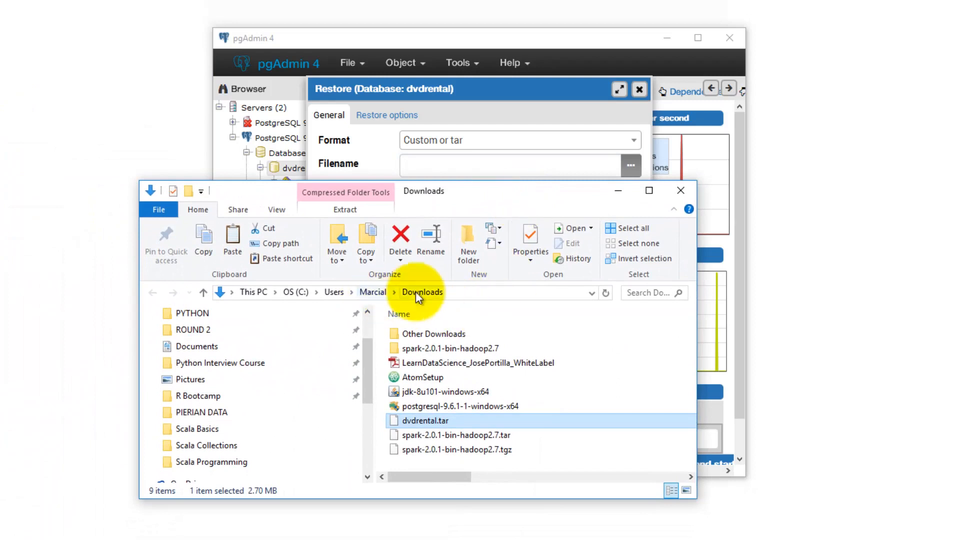
{"action": "right_click", "coordinate": [430, 419]}
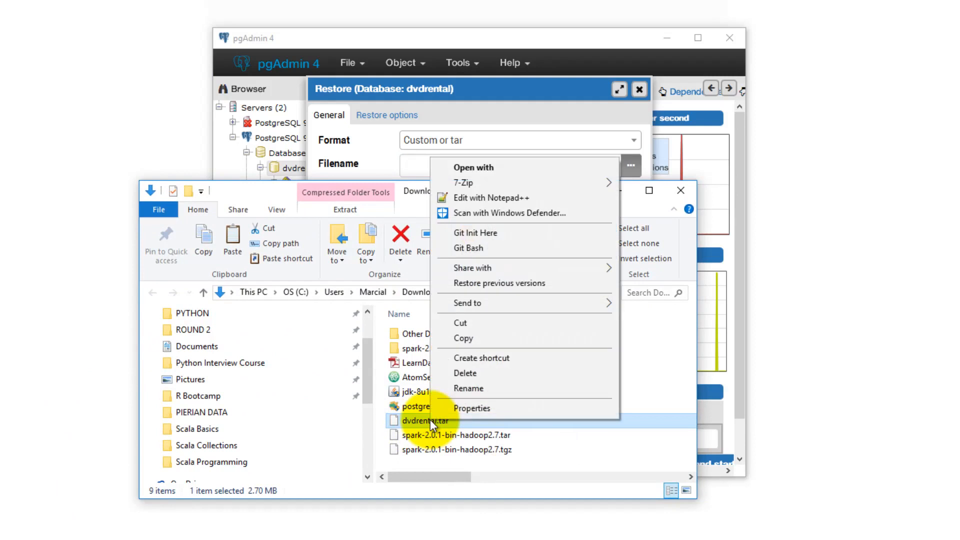
{"action": "left_click", "coordinate": [464, 407]}
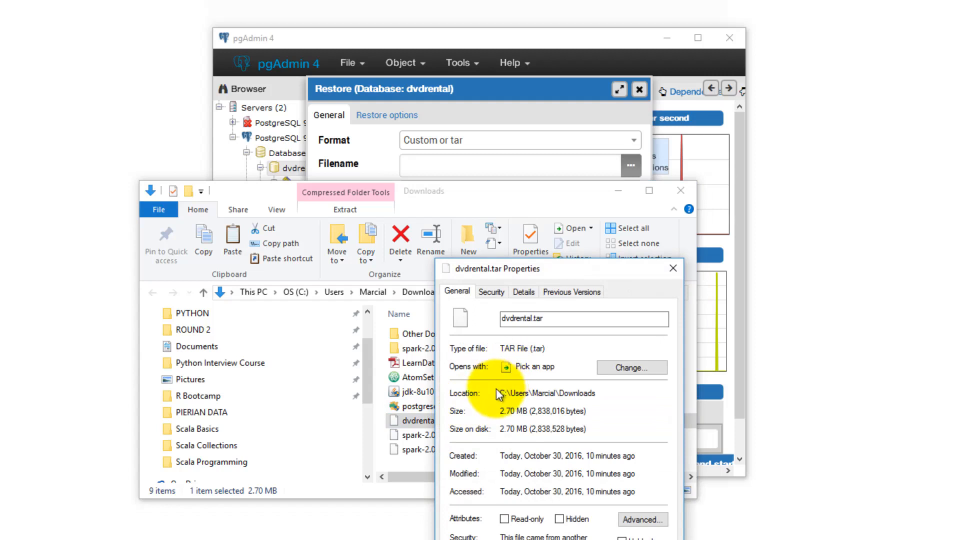
{"action": "left_click_drag", "start_coordinate": [625, 394], "coordinate": [501, 394]}
{"action": "right_click", "coordinate": [529, 396]}
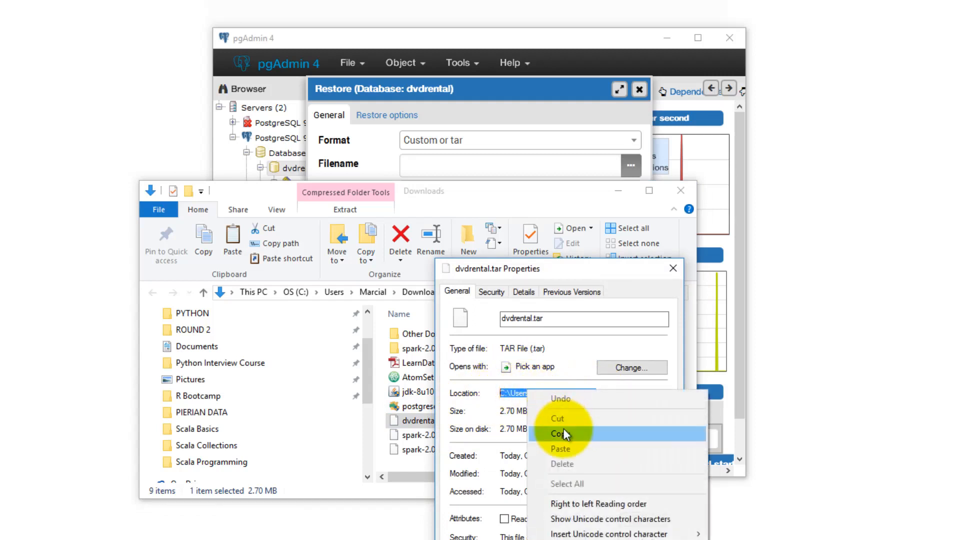
{"action": "left_click", "coordinate": [557, 433]}
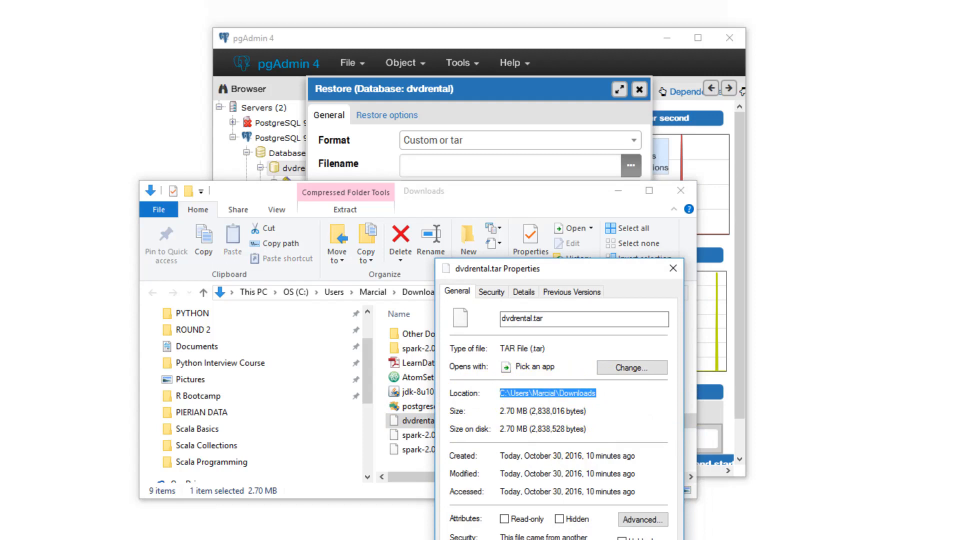
{"action": "key", "text": "Escape"}
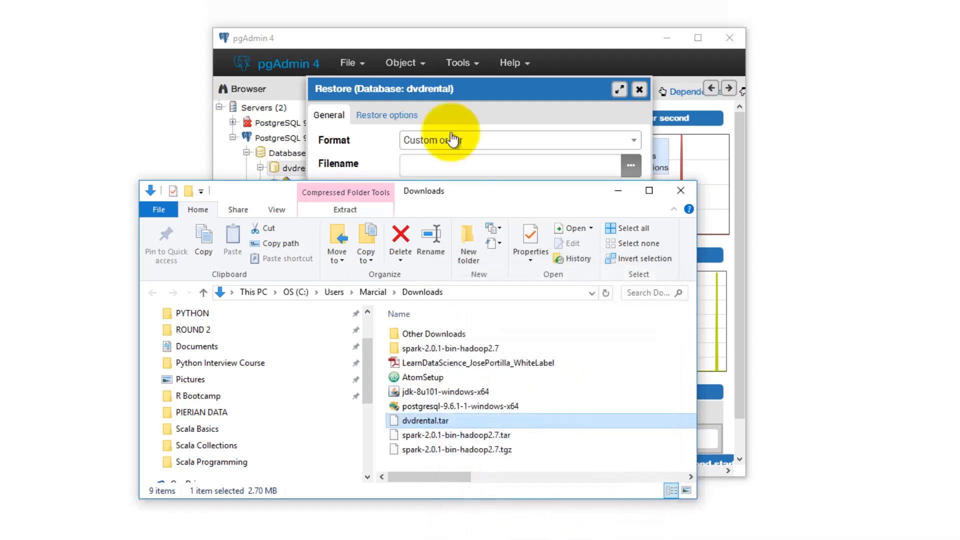
Step: Paste the Downloads folder path into Filename and append \dvdrental.tar
{"action": "left_click", "coordinate": [442, 168]}
{"action": "right_click", "coordinate": [435, 168]}
{"action": "left_click", "coordinate": [463, 205]}
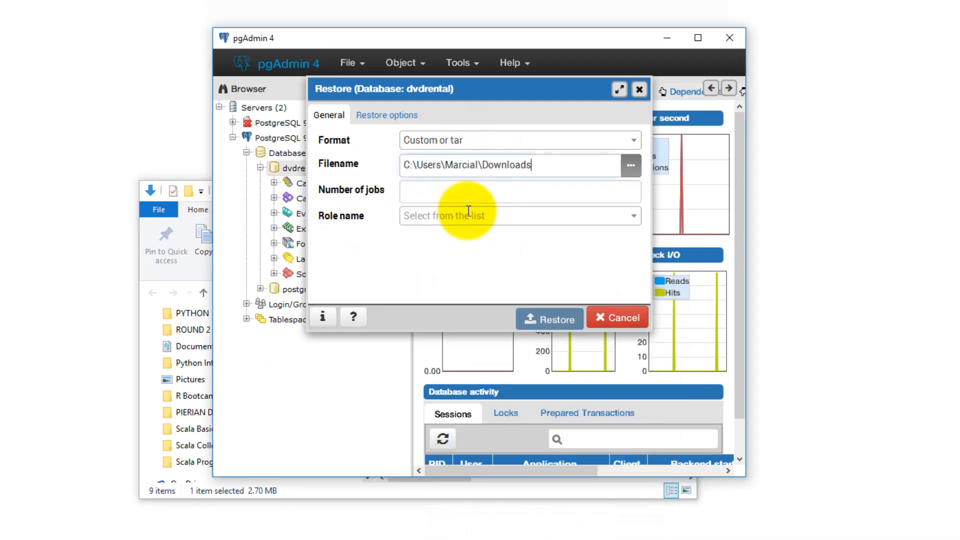
{"action": "type", "text": "\\"}
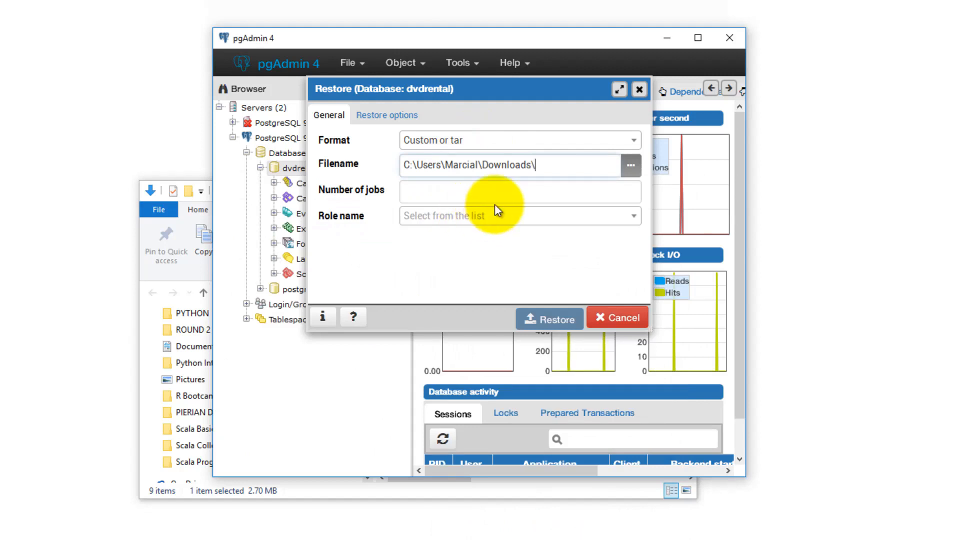
{"action": "type", "text": "dvdre"}
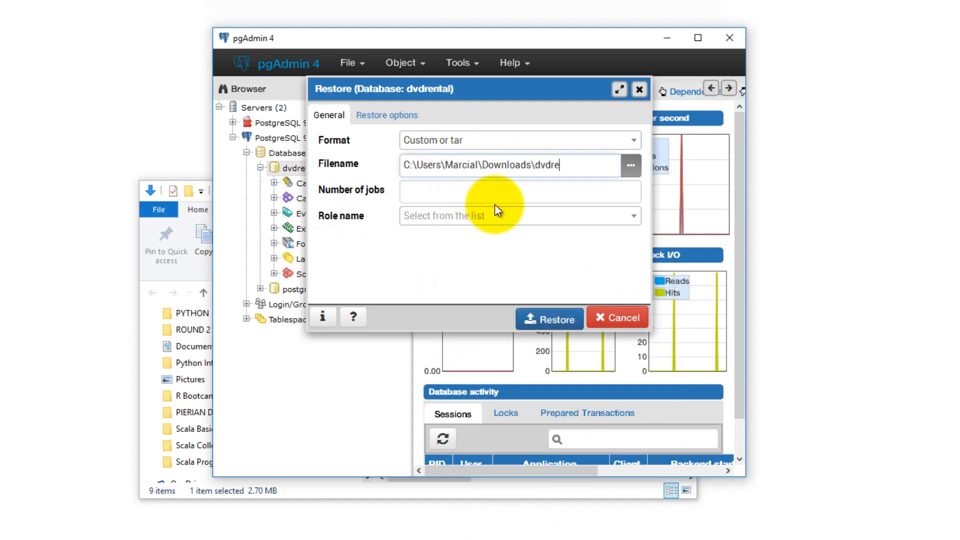
{"action": "type", "text": "ntal.tar"}
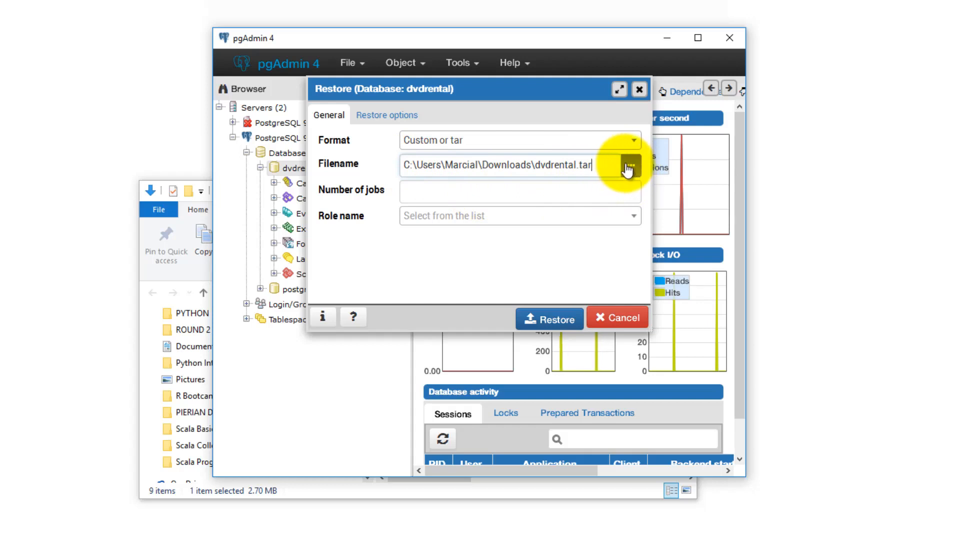
{"action": "left_click_drag", "start_coordinate": [403, 166], "coordinate": [595, 166]}
{"action": "left_click", "coordinate": [595, 166]}
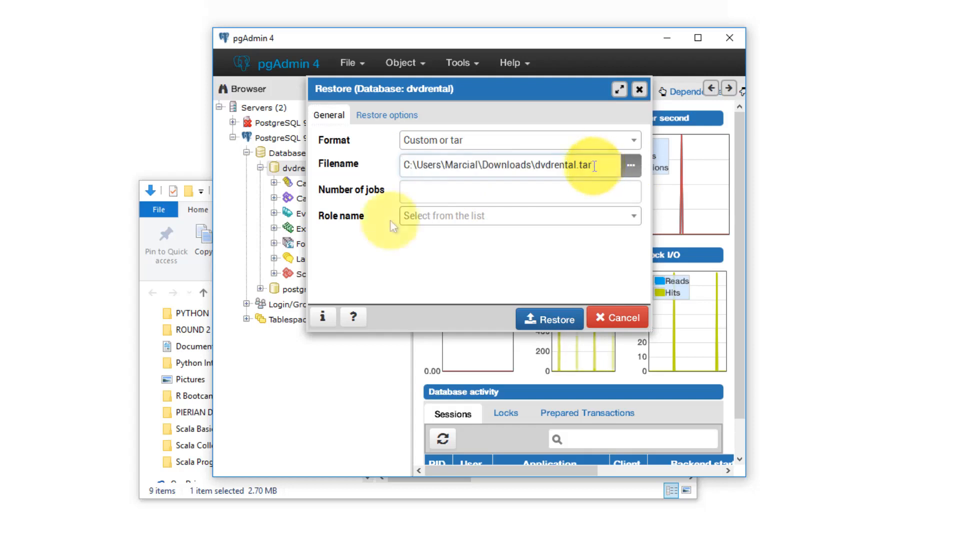
Step: Maximize the Restore dialog, leave Only schema and Only data at No, and return to General
{"action": "left_click", "coordinate": [375, 121]}
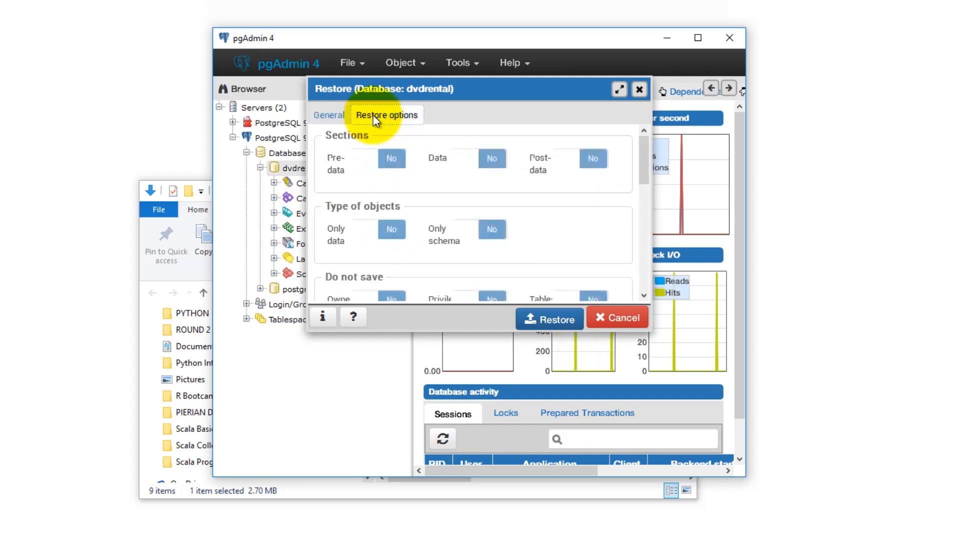
{"action": "left_click", "coordinate": [619, 90]}
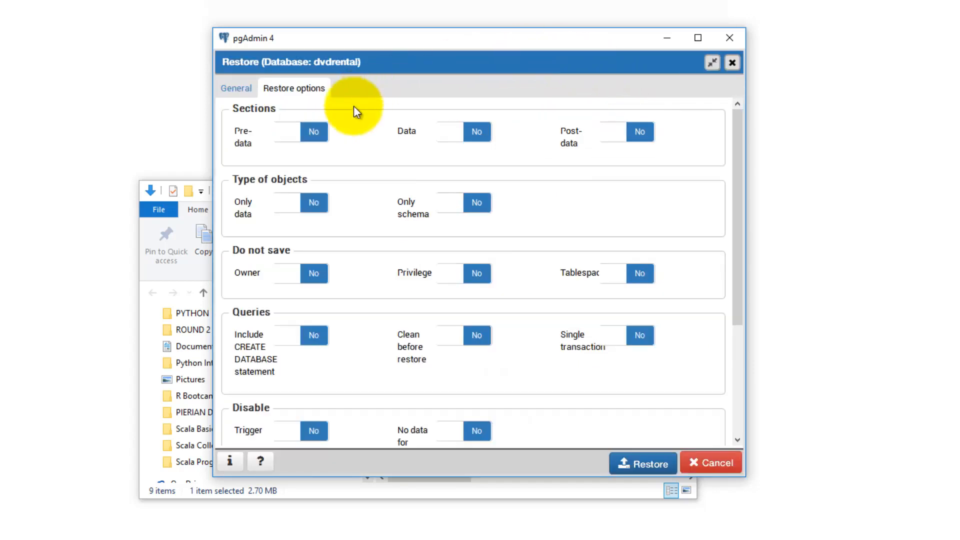
{"action": "left_click", "coordinate": [471, 208]}
{"action": "left_click", "coordinate": [458, 212]}
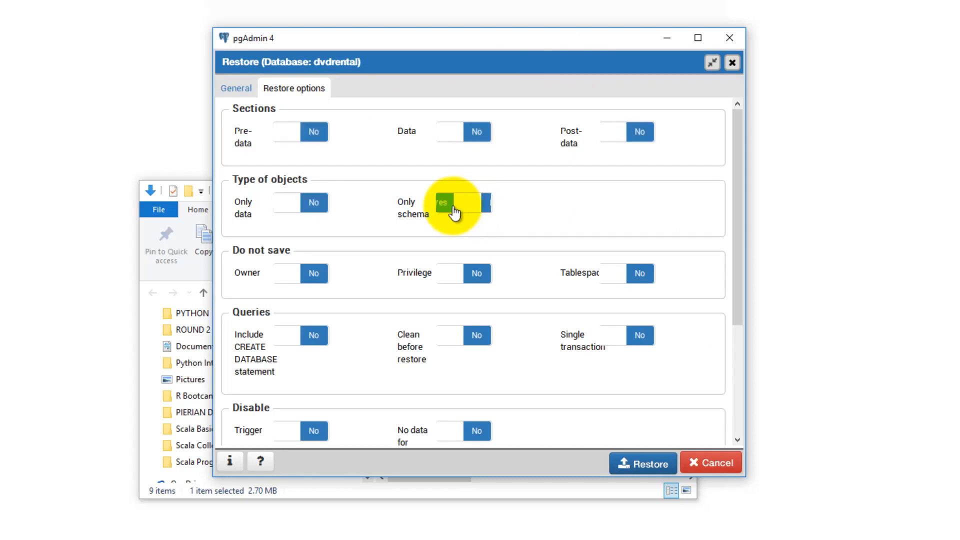
{"action": "left_click", "coordinate": [320, 209]}
{"action": "left_click", "coordinate": [290, 205]}
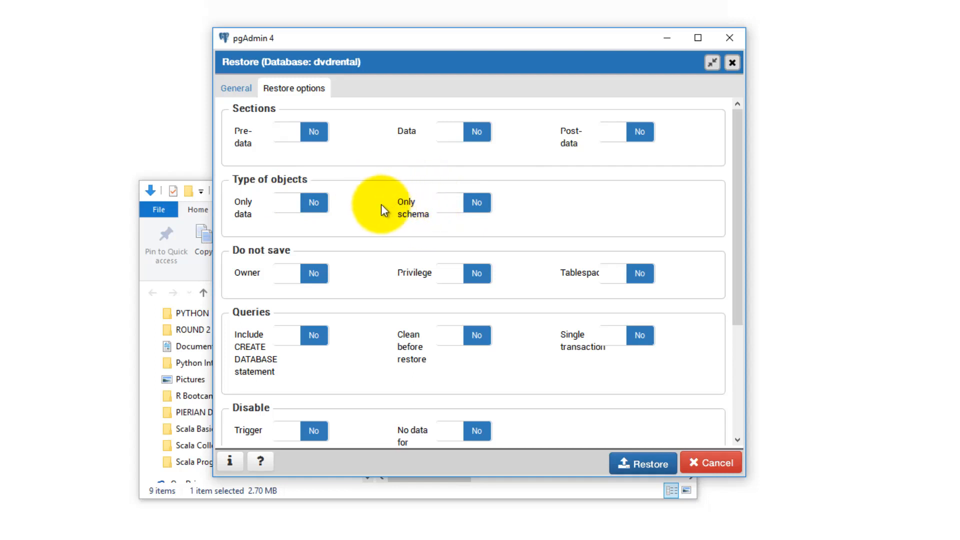
{"action": "scroll", "coordinate": [353, 187], "scroll_direction": "down", "scroll_amount": 3}
{"action": "scroll", "coordinate": [388, 190], "scroll_direction": "up", "scroll_amount": 3}
{"action": "scroll", "coordinate": [392, 191], "scroll_direction": "up", "scroll_amount": 1}
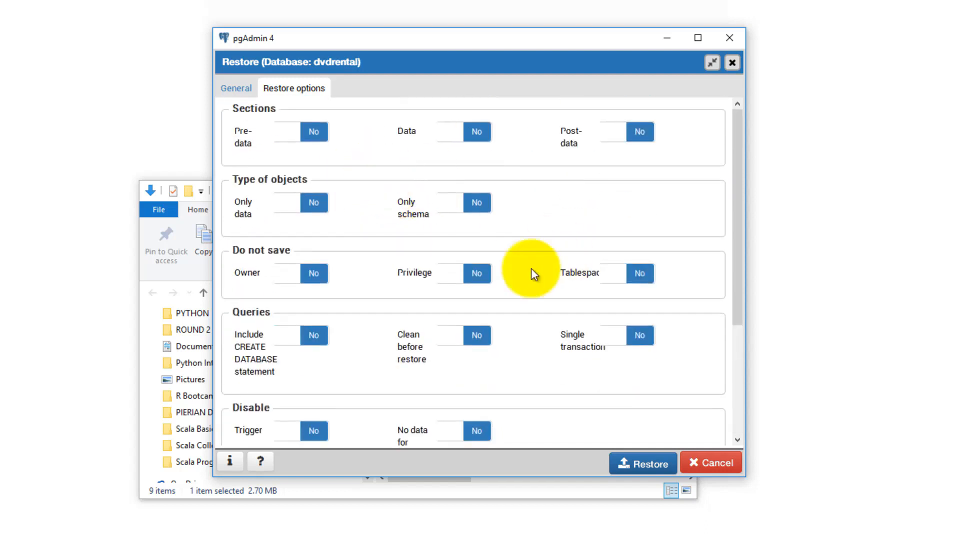
{"action": "left_click", "coordinate": [239, 89]}
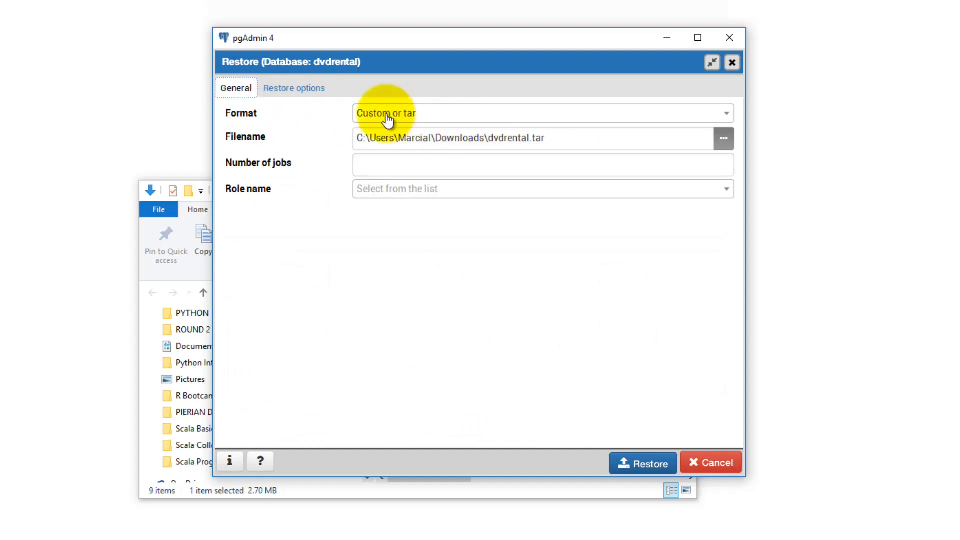
Step: Run the dvdrental.tar restore into dvdrental until it reports Successfully completed
{"action": "left_click", "coordinate": [632, 461]}
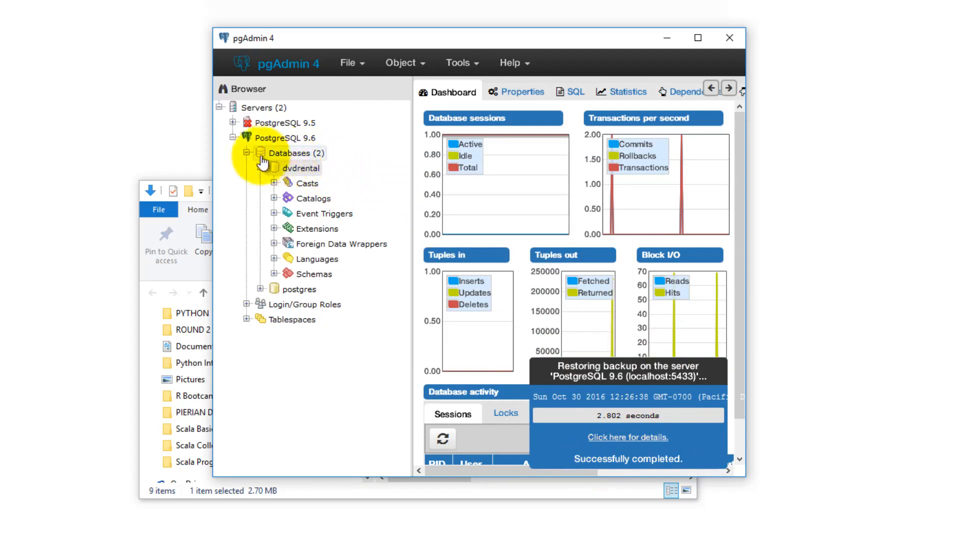
{"action": "right_click", "coordinate": [299, 170]}
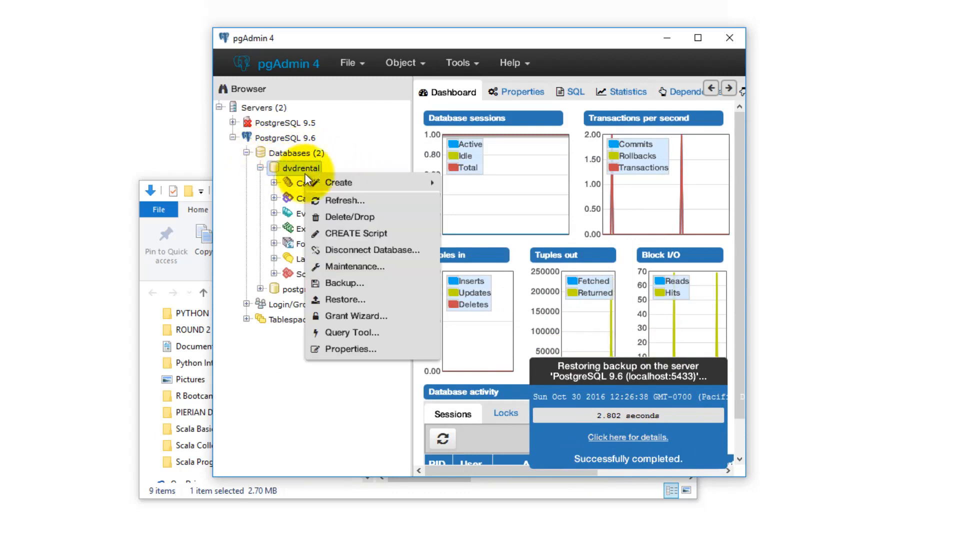
Step: Refresh dvdrental and expand Schemas > public > Tables to show the 15 tables, selecting actor
{"action": "left_click", "coordinate": [339, 201]}
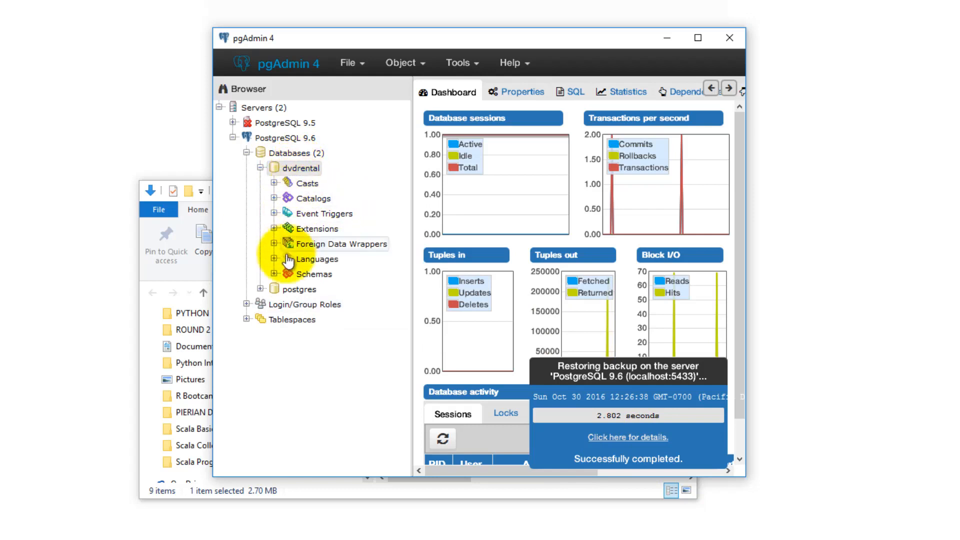
{"action": "left_click", "coordinate": [273, 273]}
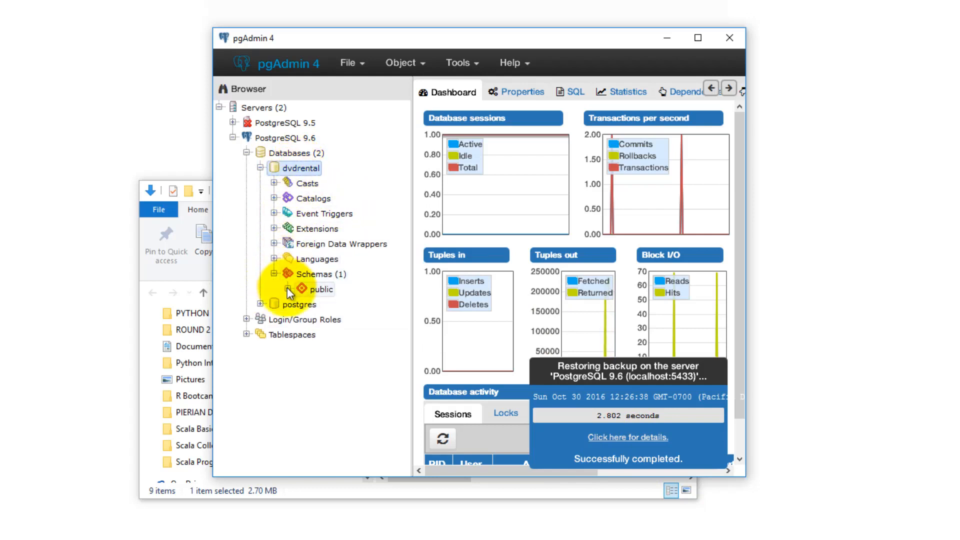
{"action": "left_click", "coordinate": [288, 289]}
{"action": "scroll", "coordinate": [300, 365], "scroll_direction": "down", "scroll_amount": 3}
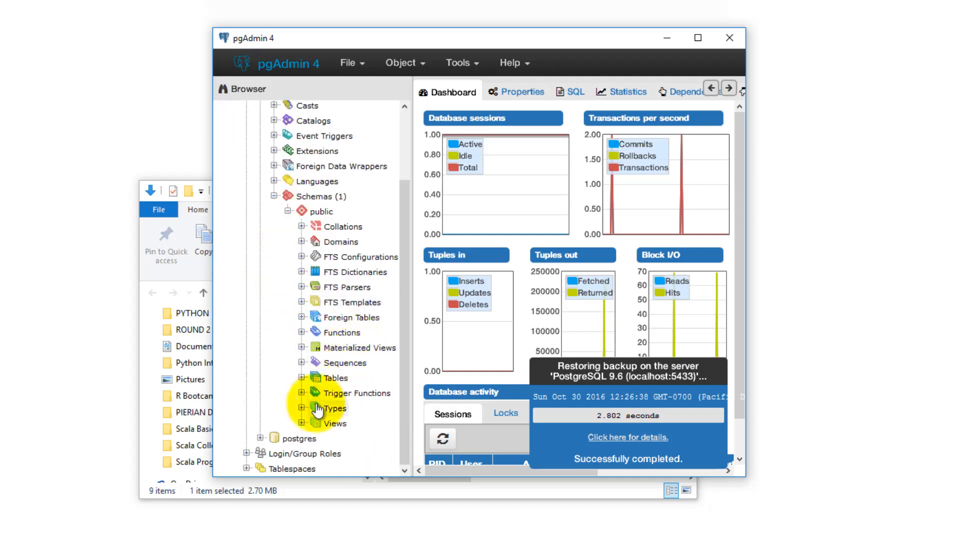
{"action": "left_click", "coordinate": [302, 379]}
{"action": "scroll", "coordinate": [305, 380], "scroll_direction": "down", "scroll_amount": 5}
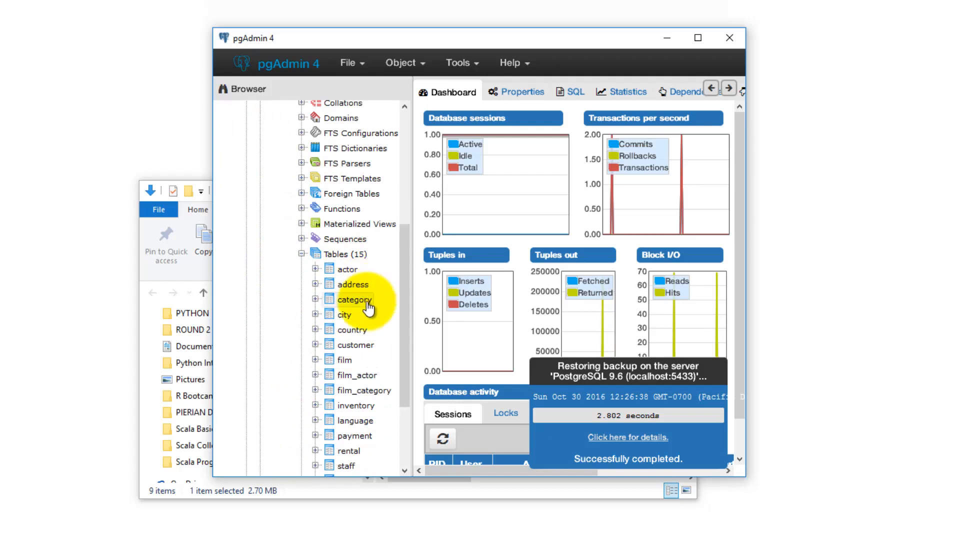
{"action": "scroll", "coordinate": [362, 322], "scroll_direction": "down", "scroll_amount": 3}
{"action": "left_click", "coordinate": [336, 189]}
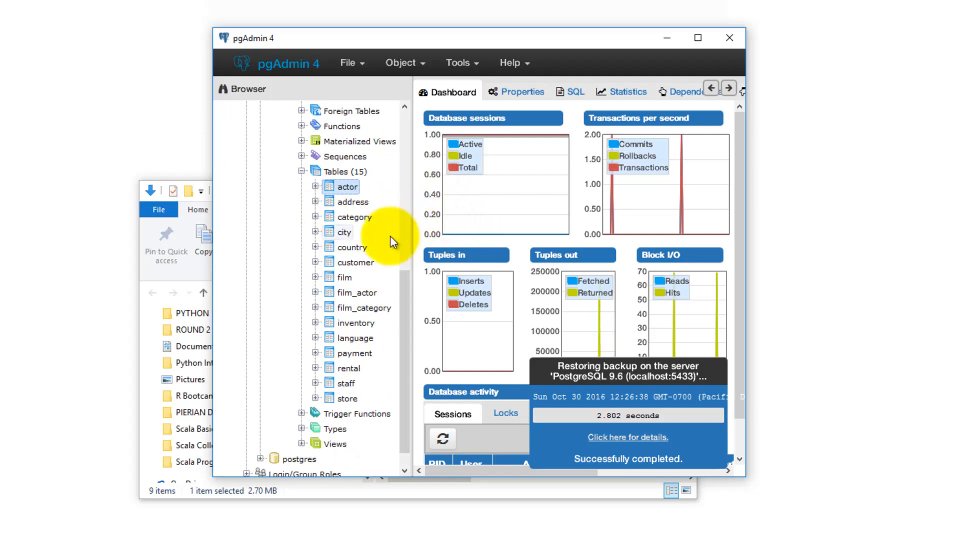
{"action": "scroll", "coordinate": [380, 241], "scroll_direction": "up", "scroll_amount": 5}
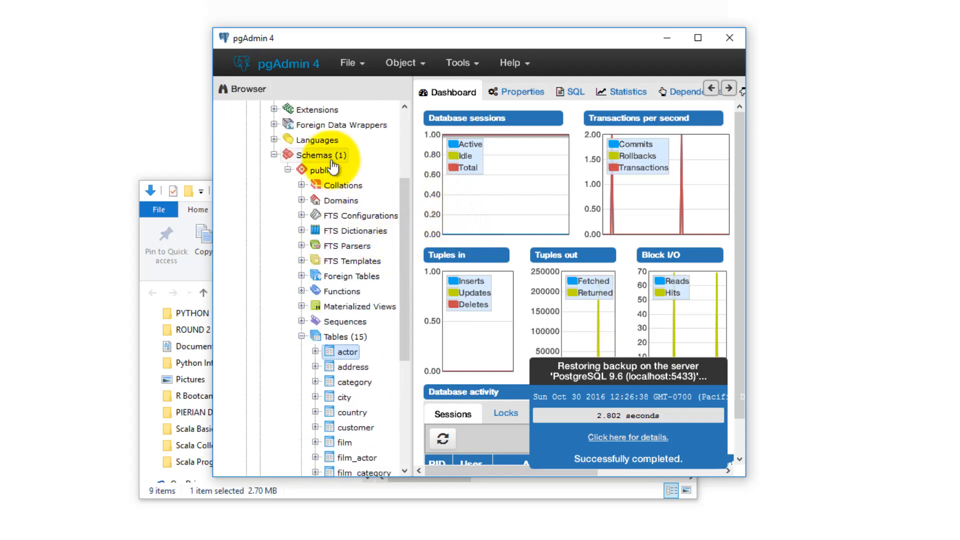
{"action": "scroll", "coordinate": [333, 167], "scroll_direction": "up", "scroll_amount": 4}
{"action": "left_click", "coordinate": [300, 168]}
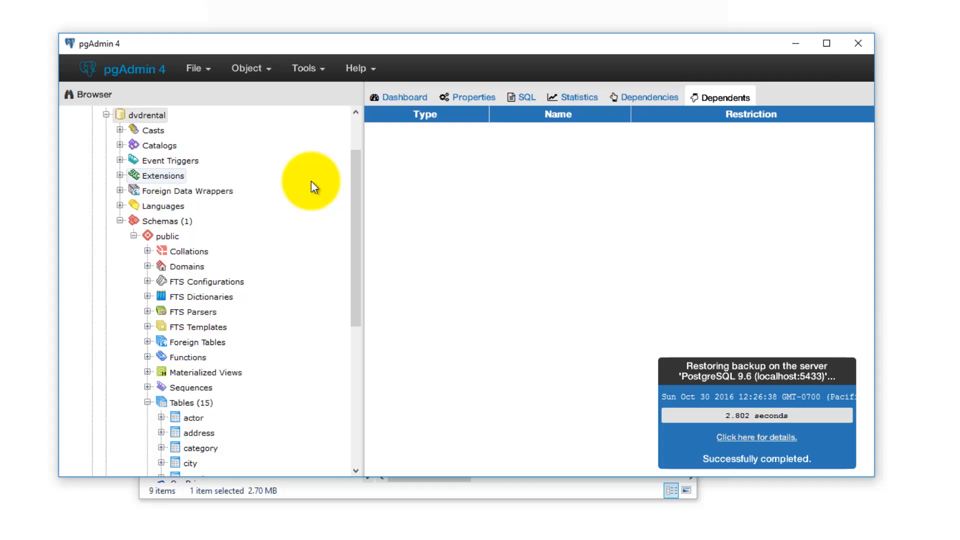
Step: Open a Query Tool on dvdrental from its context menu
{"action": "right_click", "coordinate": [145, 120]}
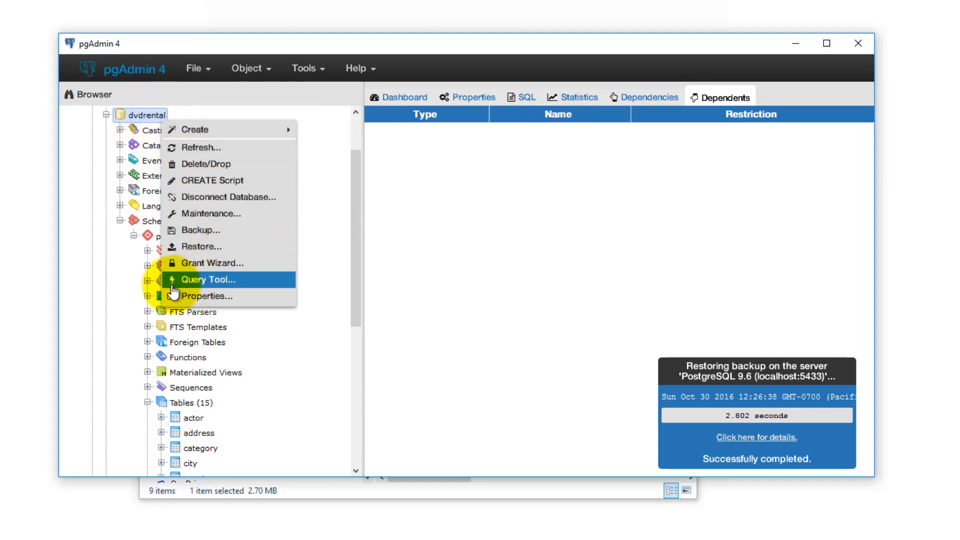
{"action": "left_click", "coordinate": [198, 280]}
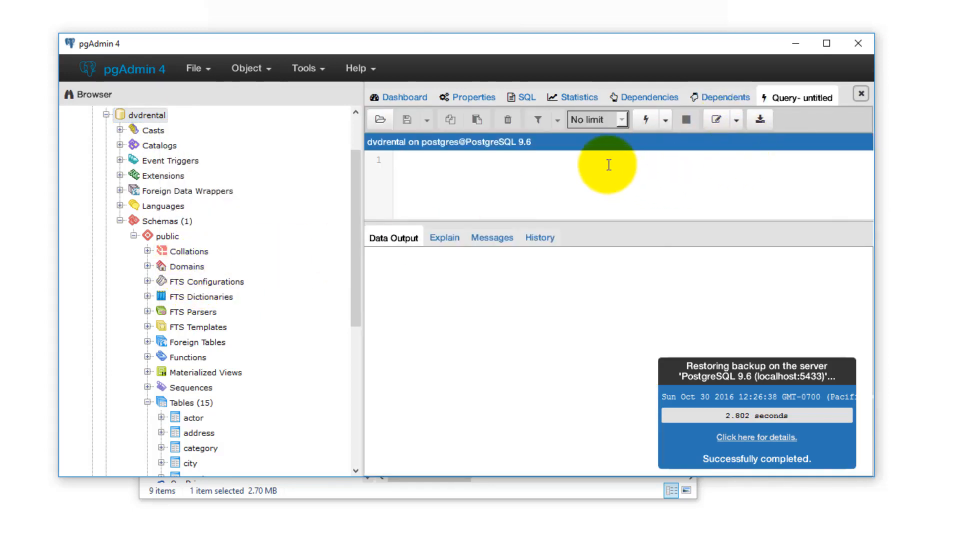
Step: Run SELECT * FROM actor; and widen the last_update column to show full timestamps
{"action": "type", "text": "SE"}
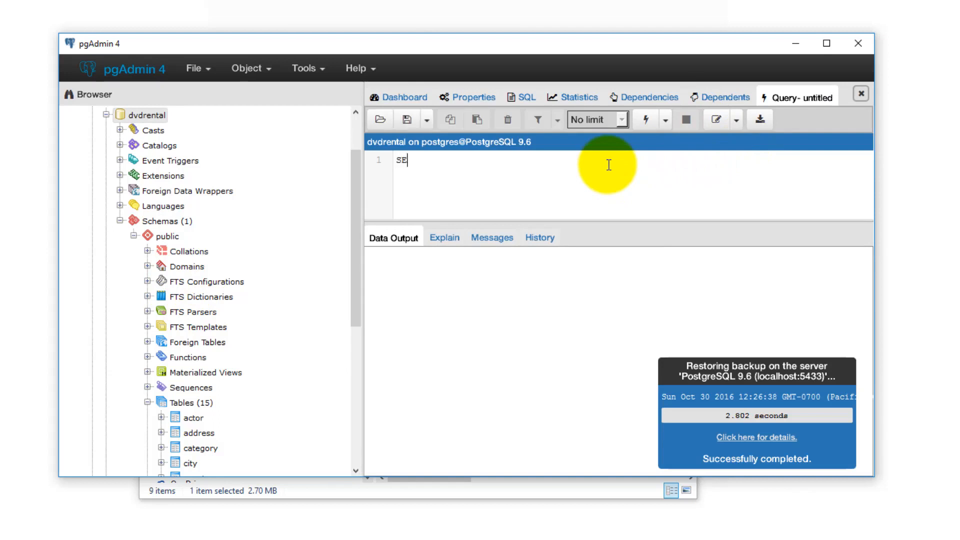
{"action": "type", "text": "LECT * FROM"}
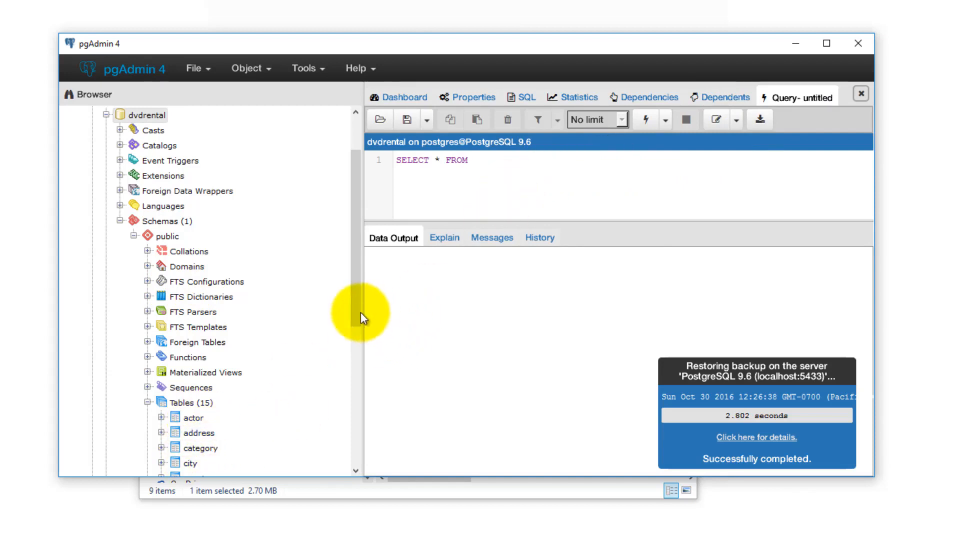
{"action": "left_click_drag", "start_coordinate": [358, 312], "coordinate": [357, 330]}
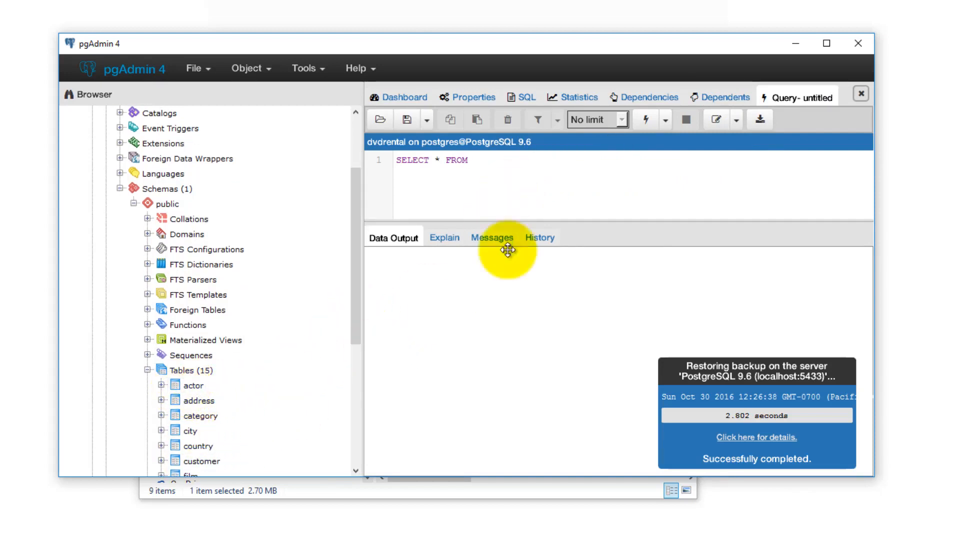
{"action": "left_click", "coordinate": [531, 164]}
{"action": "type", "text": "actor;"}
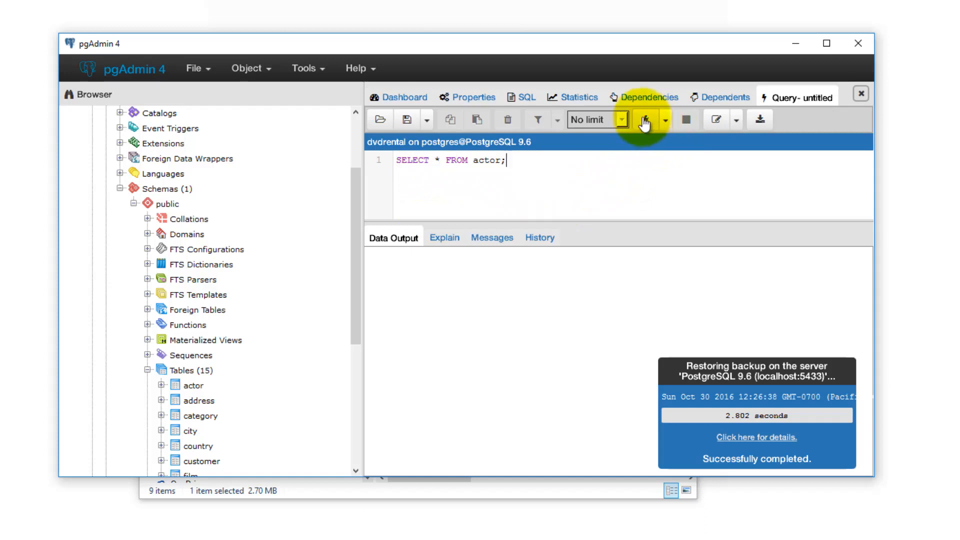
{"action": "left_click", "coordinate": [664, 121]}
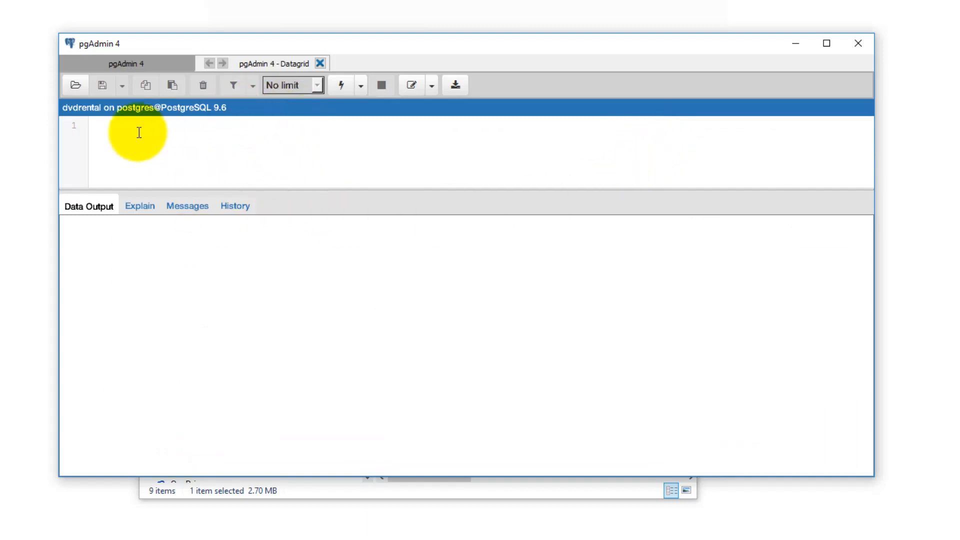
{"action": "left_click", "coordinate": [115, 64]}
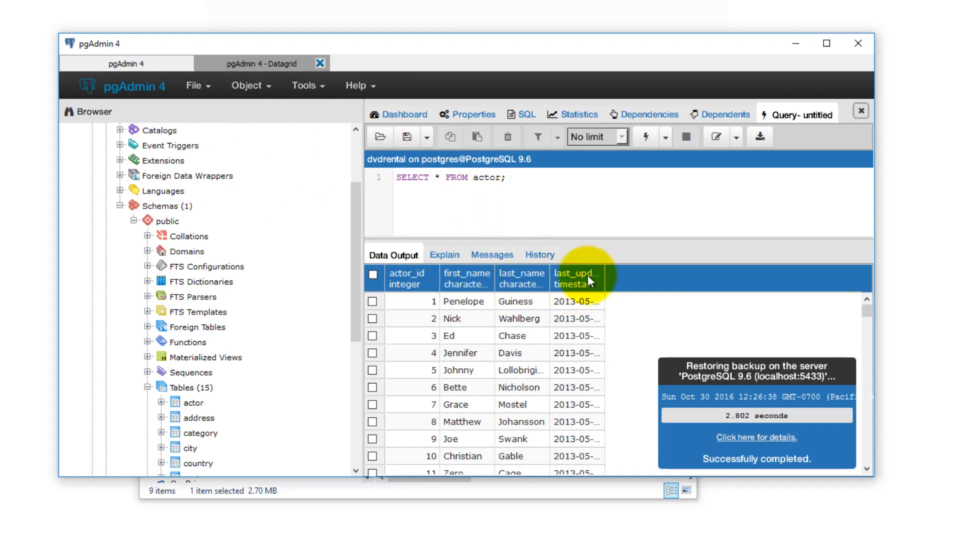
{"action": "left_click_drag", "start_coordinate": [606, 276], "coordinate": [678, 274]}
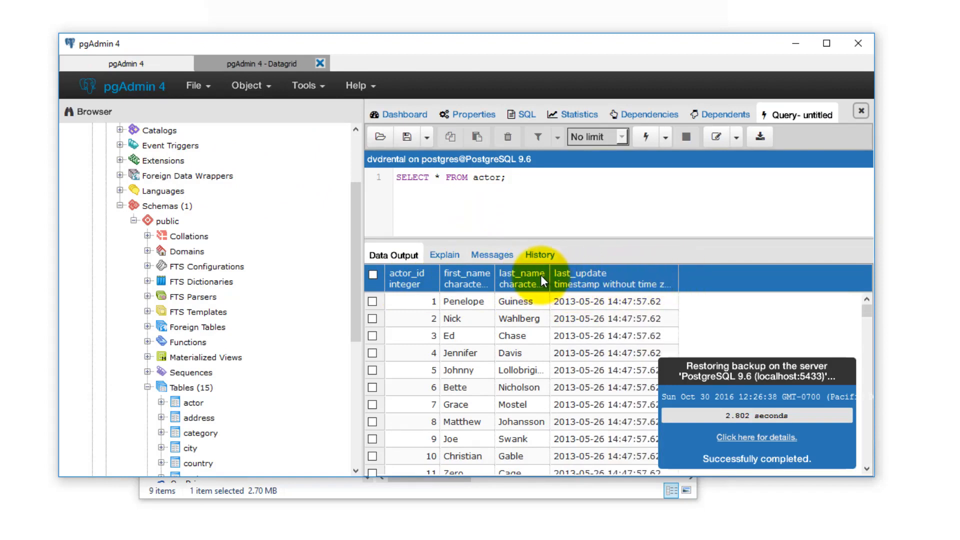